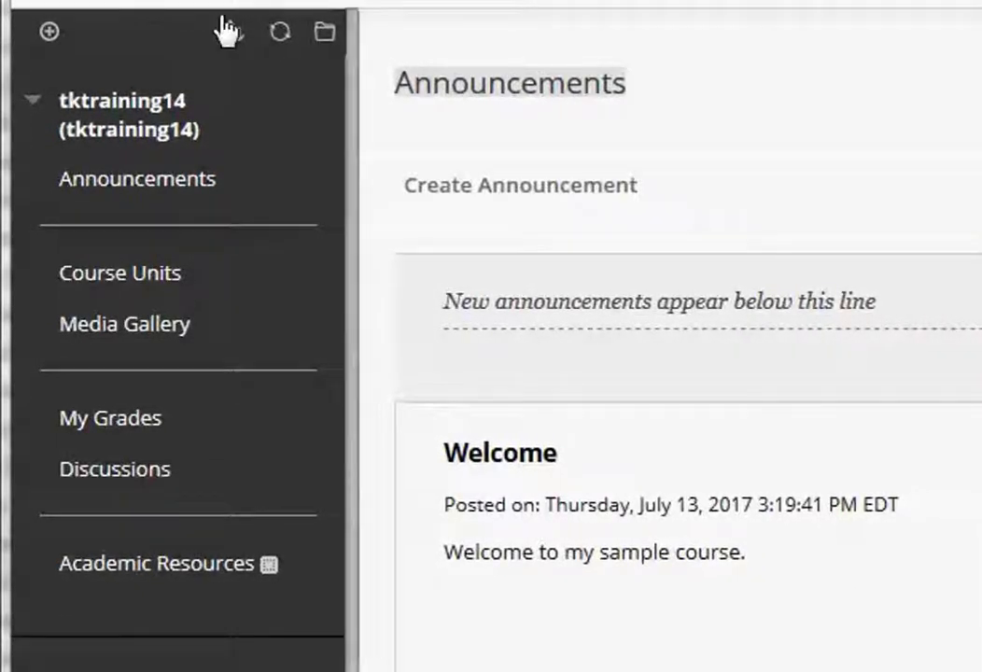
Add a tool link named "Journals" of type Journals to the course menu and make it available to users.
left_click(50, 32)
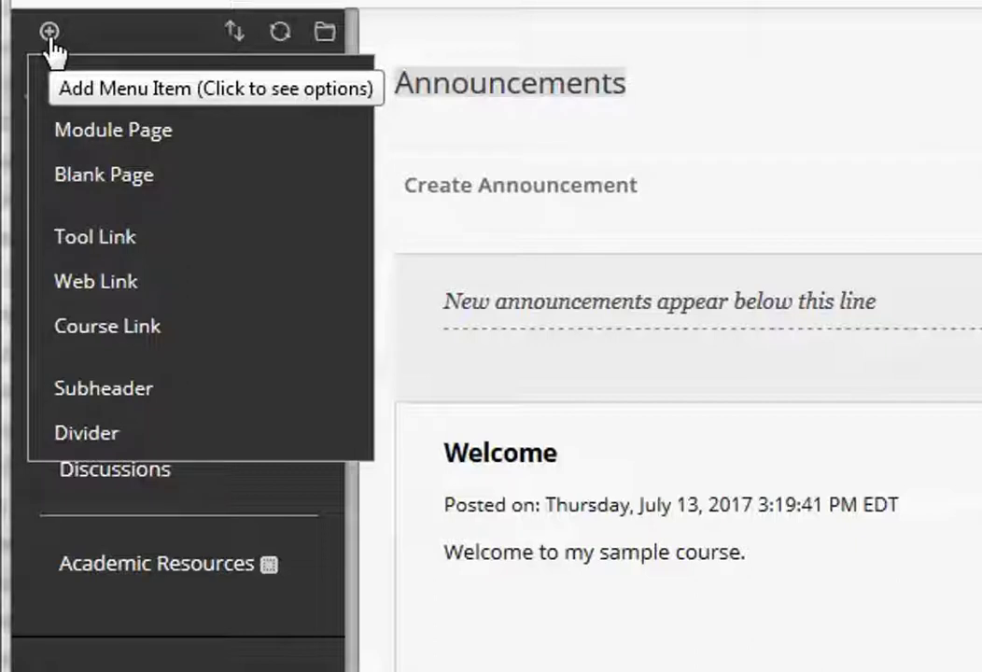
left_click(83, 237)
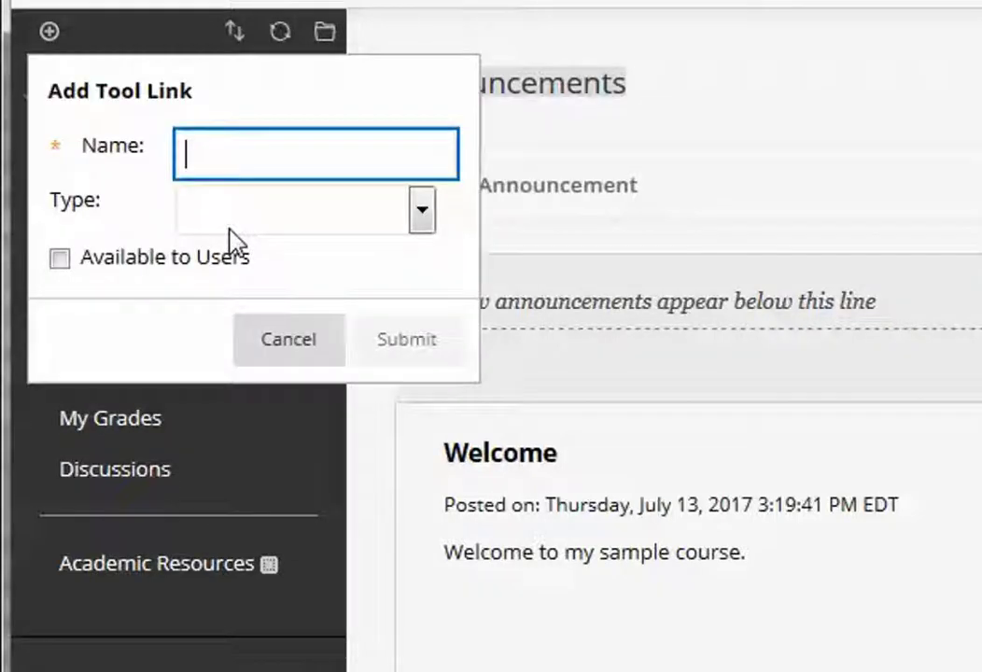
left_click(280, 165)
type("Journals")
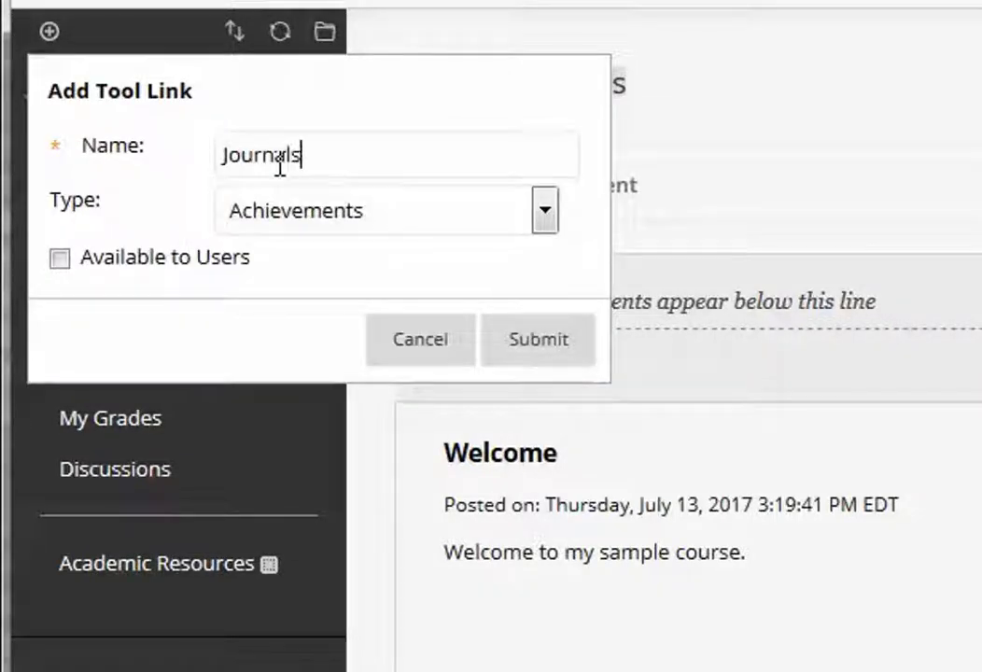
left_click(545, 213)
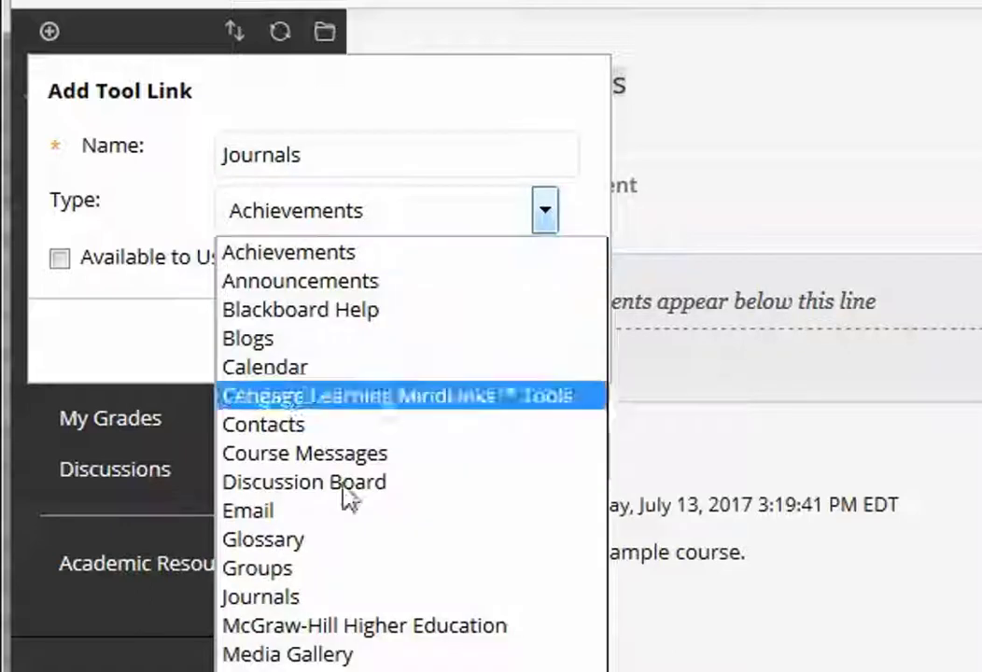
left_click(317, 598)
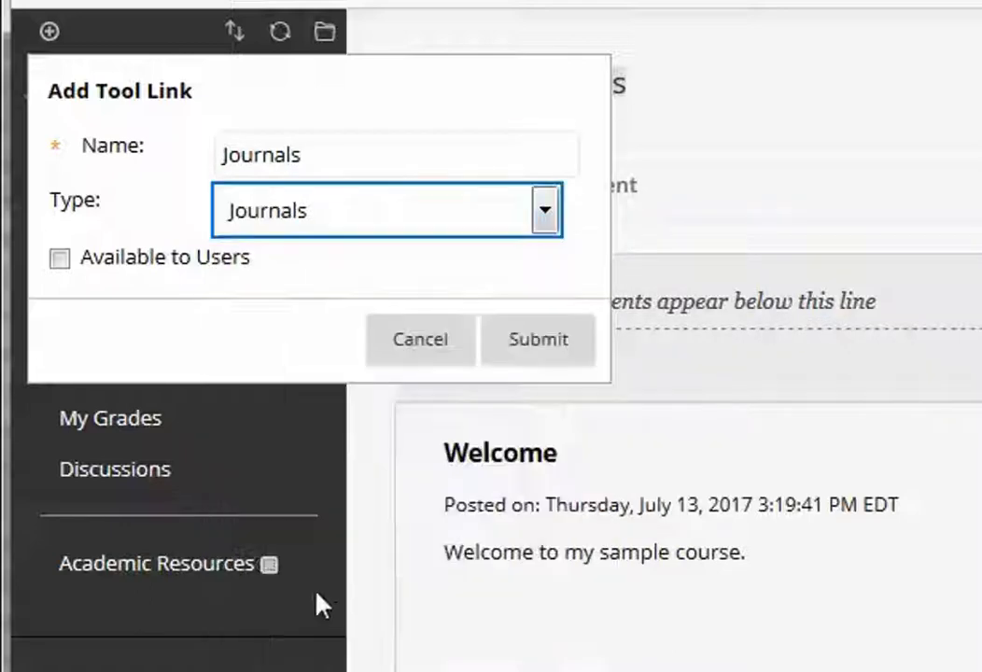
left_click(59, 261)
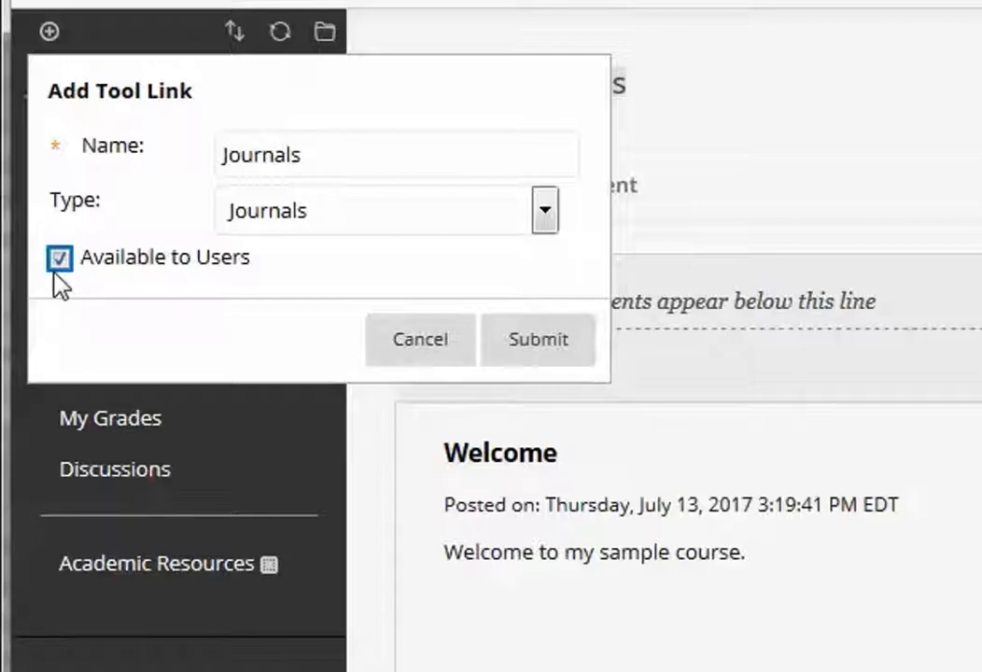
left_click(549, 342)
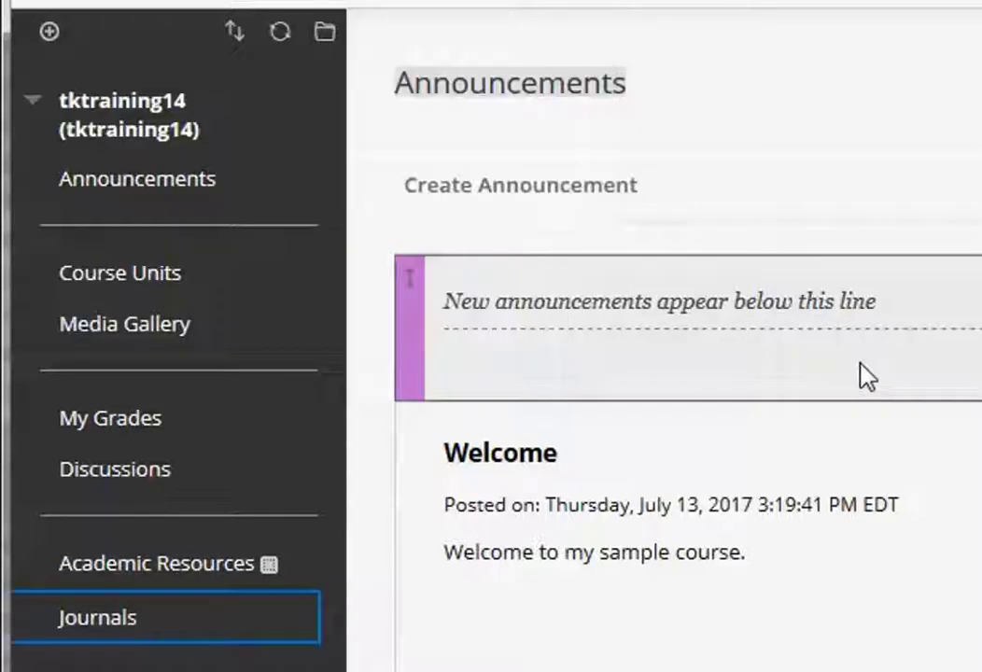
Move the Journals link directly below Discussions in the course menu.
scroll(863, 373, "down", 2)
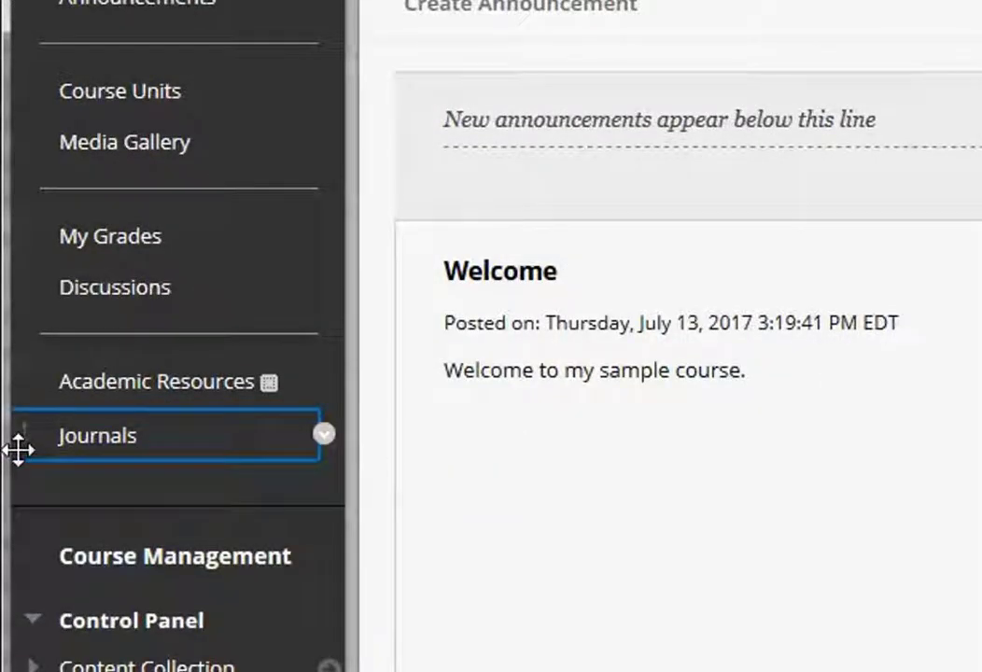
left_click_drag(20, 446, 36, 323)
left_click_drag(35, 489, 70, 528)
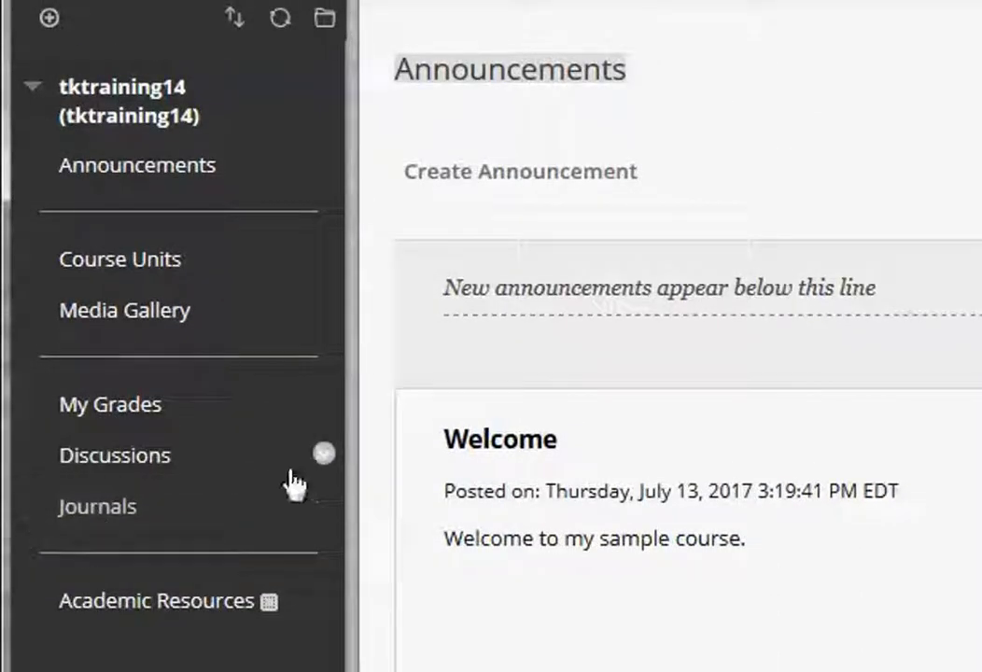
scroll(294, 480, "up", 3)
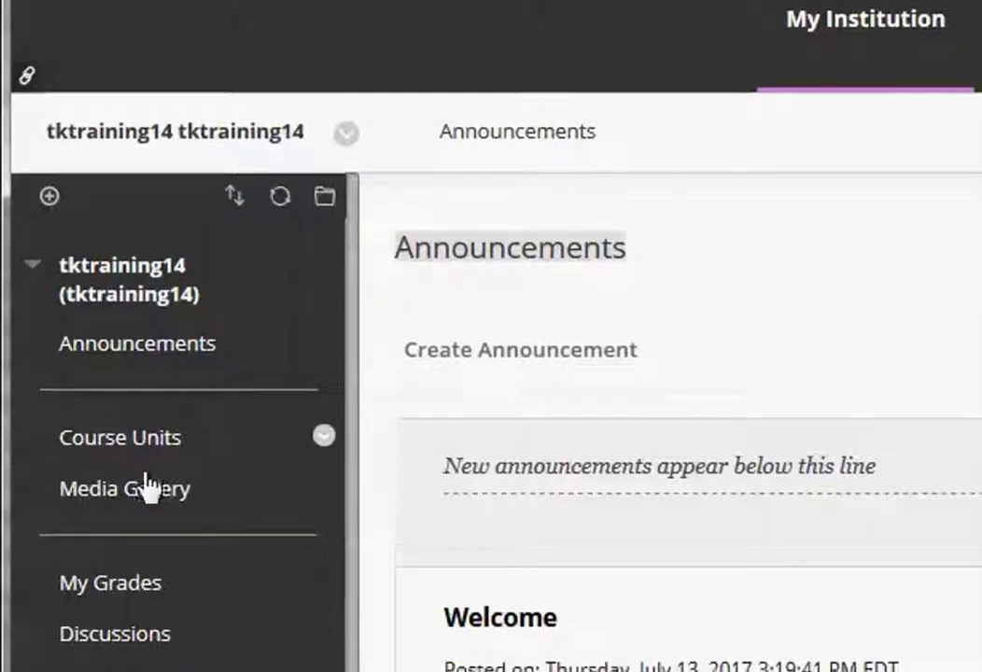
scroll(168, 401, "down", 2)
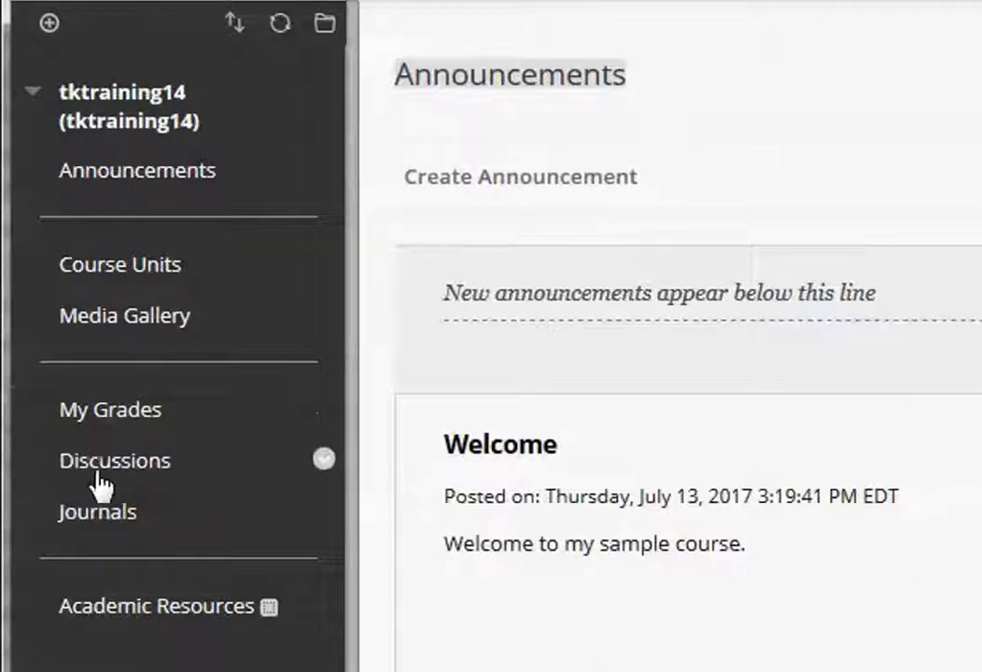
Expand Course Tools in the Control Panel to view where Journals is listed.
scroll(536, 527, "down", 2)
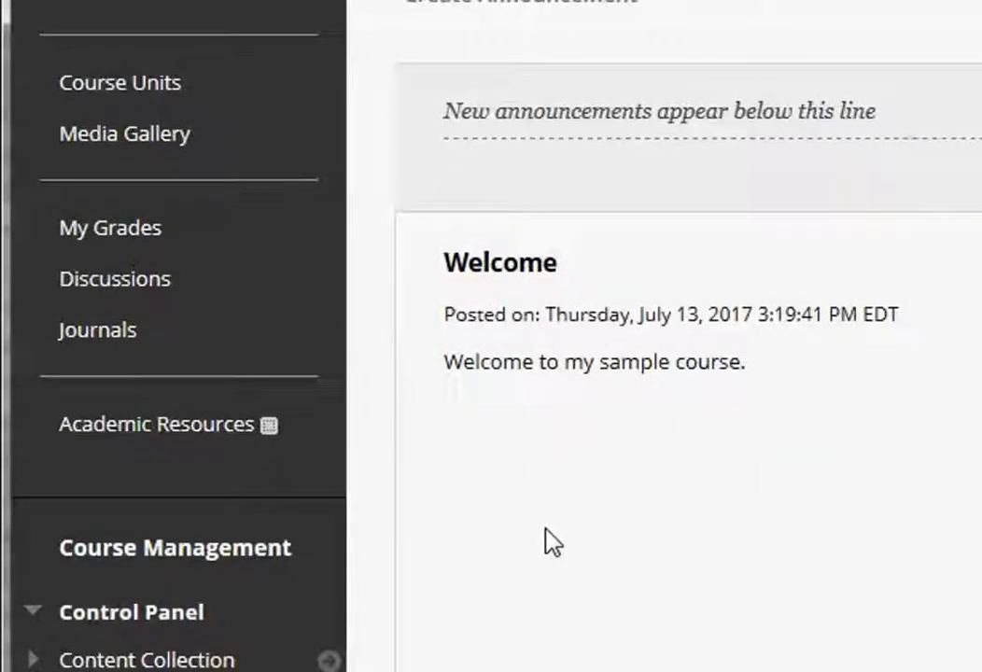
scroll(551, 541, "down", 2)
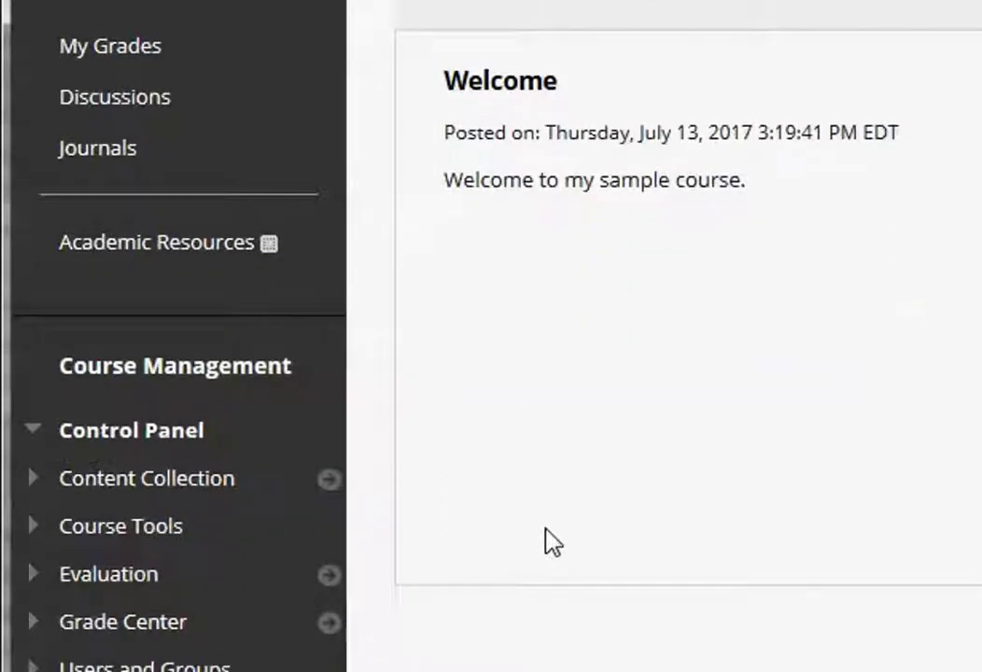
left_click(160, 627)
scroll(850, 574, "down", 2)
left_click(222, 351)
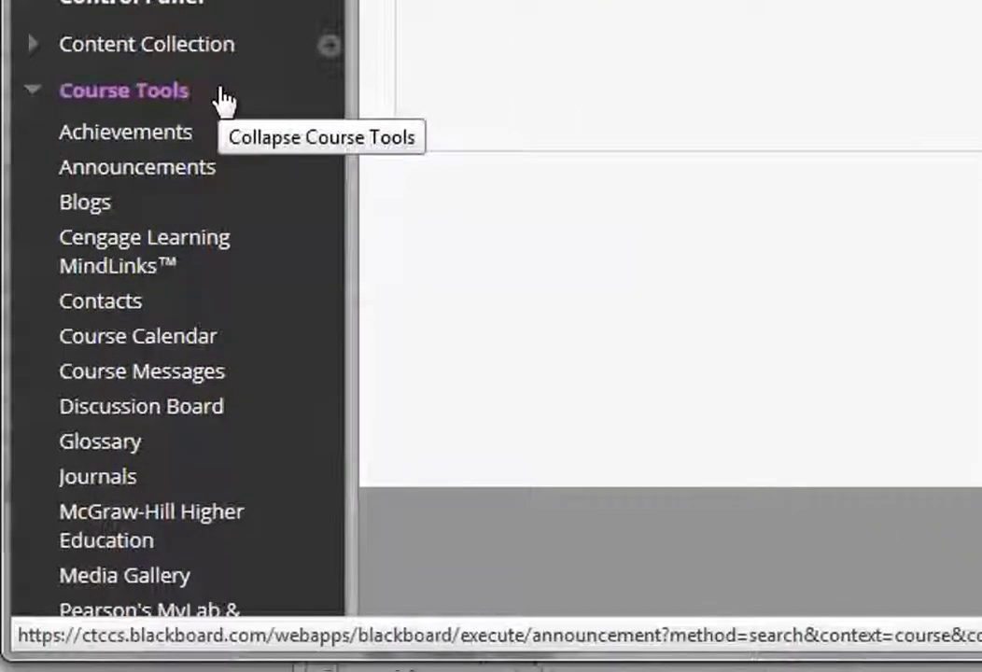
left_click(224, 101)
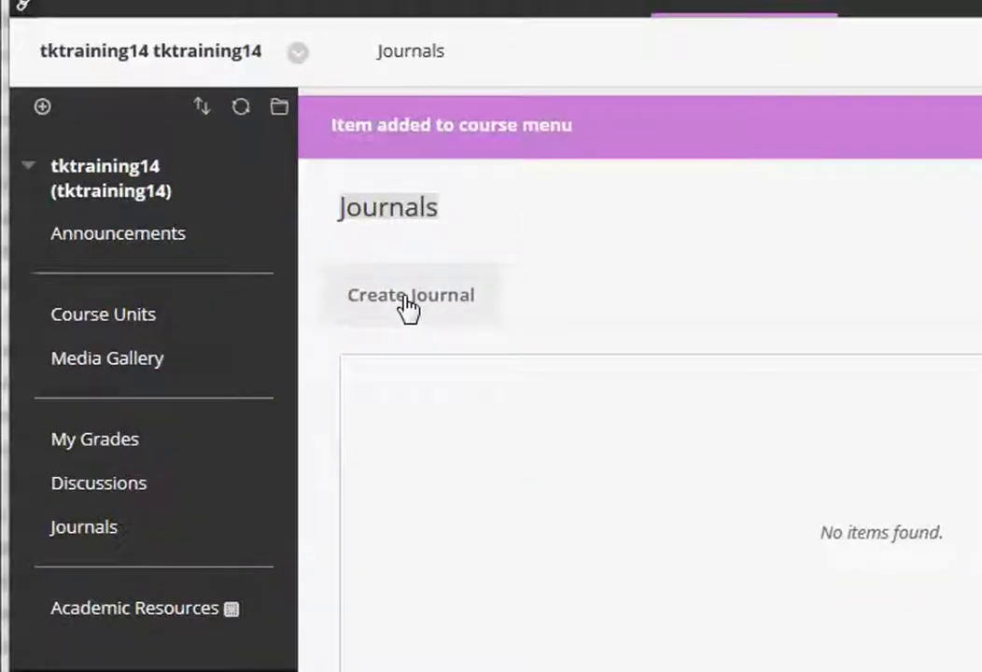
Start a journal named "Unit 1 Reflective Journal" with instructions for three numbered topics and a 500-word minimum, and enlarge the instructions editor.
left_click(403, 300)
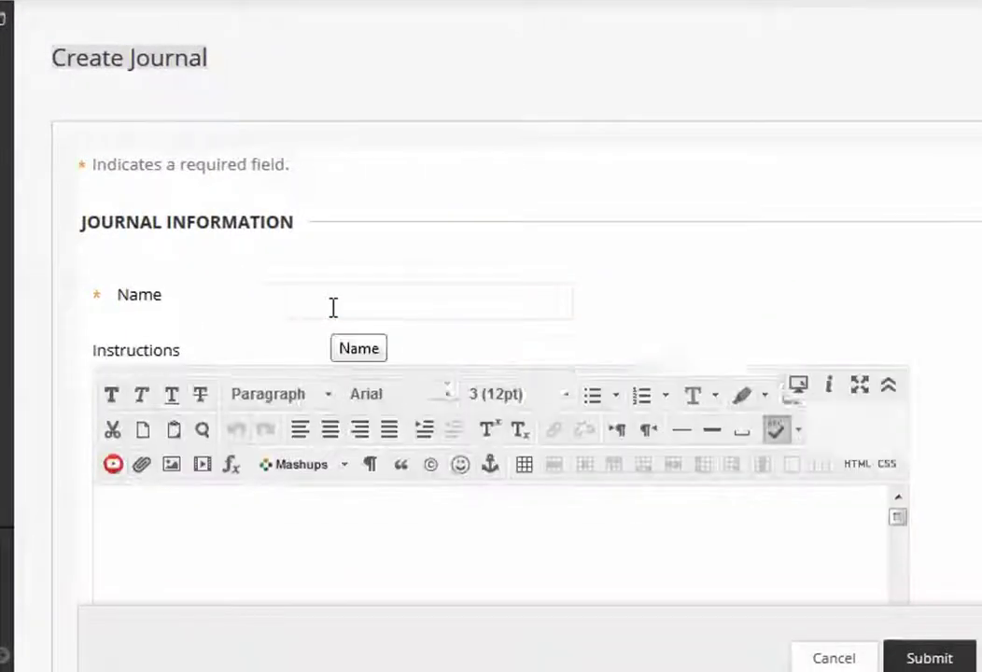
left_click(333, 307)
type("Unit 1 Reflective Journal")
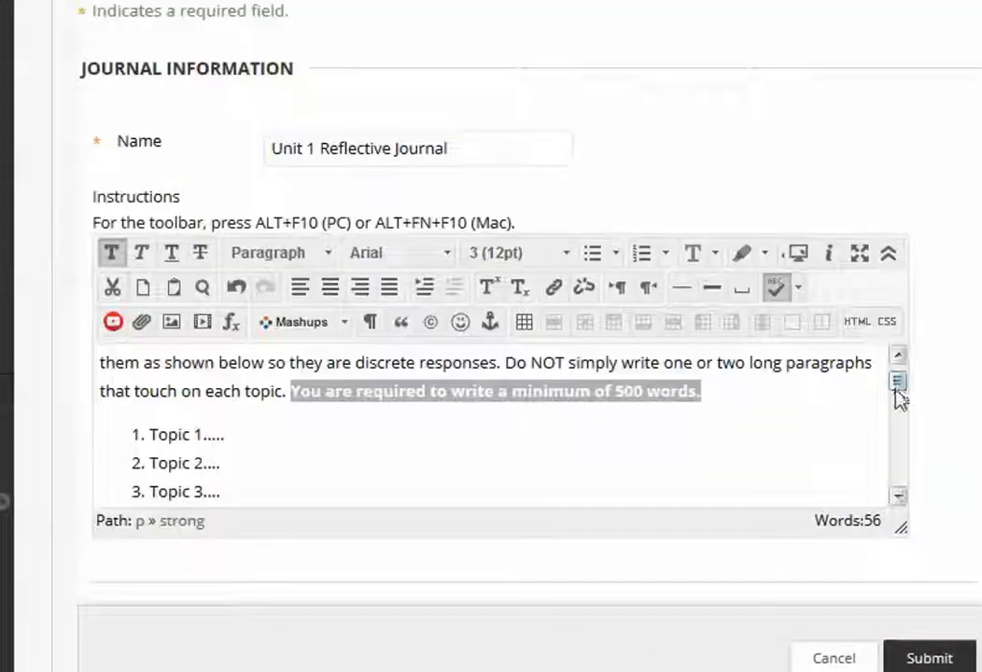
left_click_drag(898, 399, 896, 378)
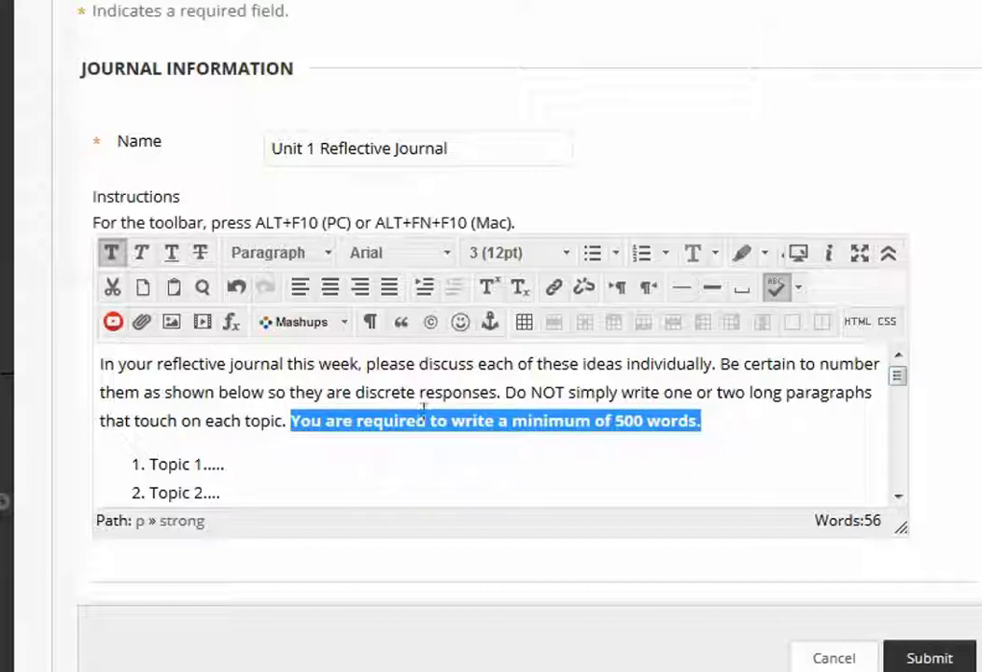
left_click(217, 365)
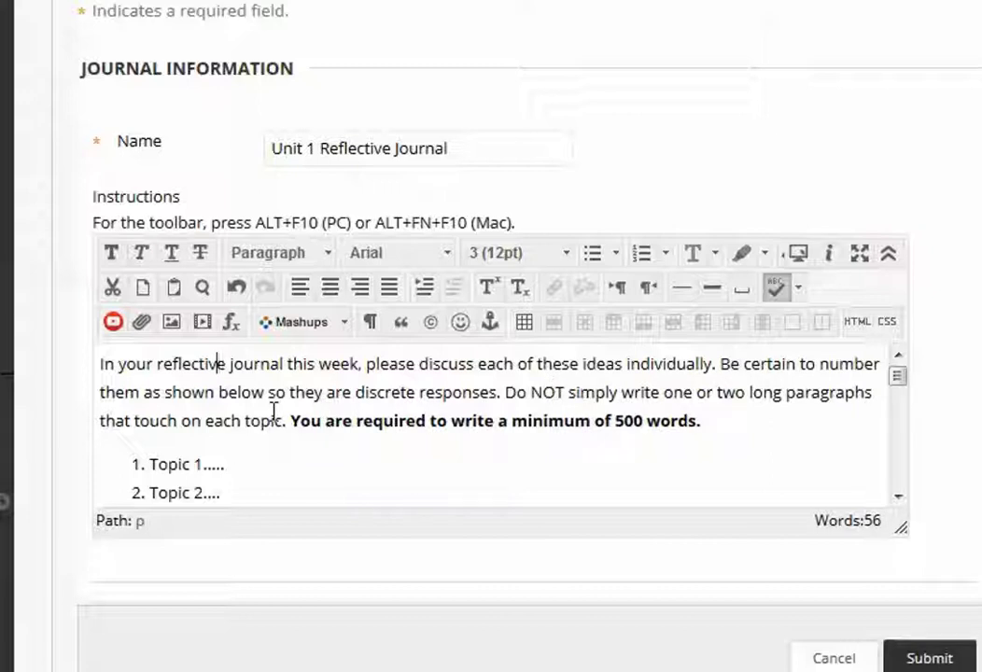
left_click_drag(901, 527, 898, 599)
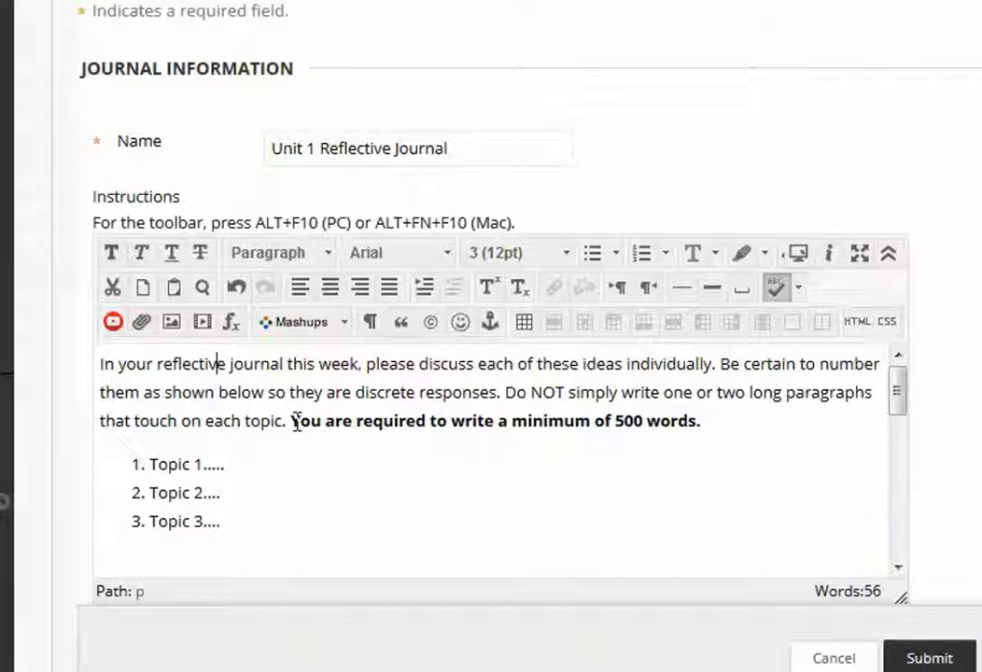
Allow users to edit and delete entries, set the journal to be graded out of 25 points, and submit it.
scroll(448, 373, "down", 8)
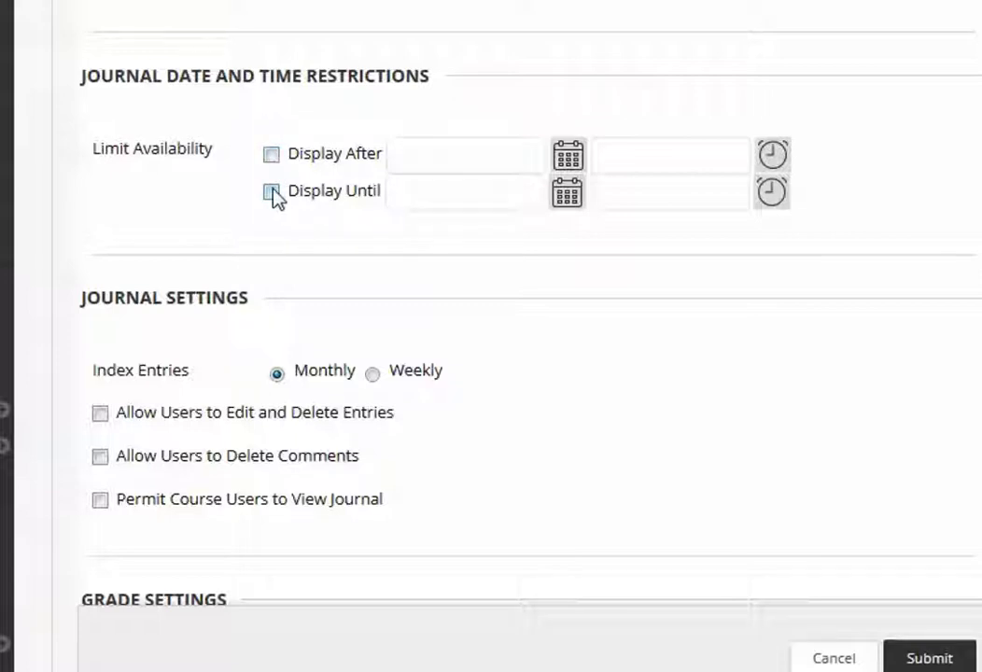
scroll(729, 422, "down", 3)
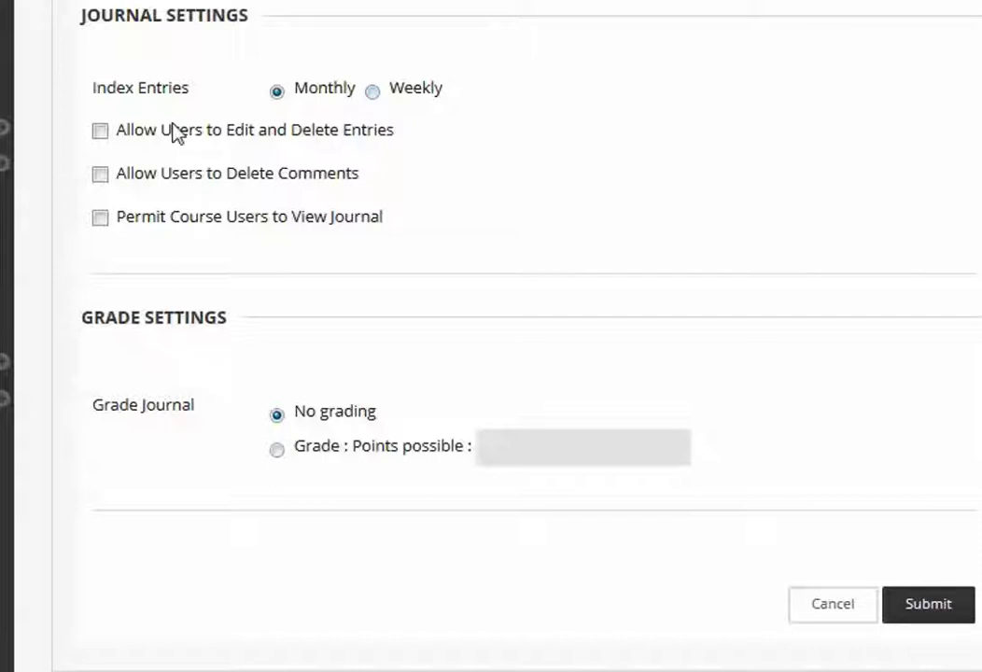
left_click(100, 132)
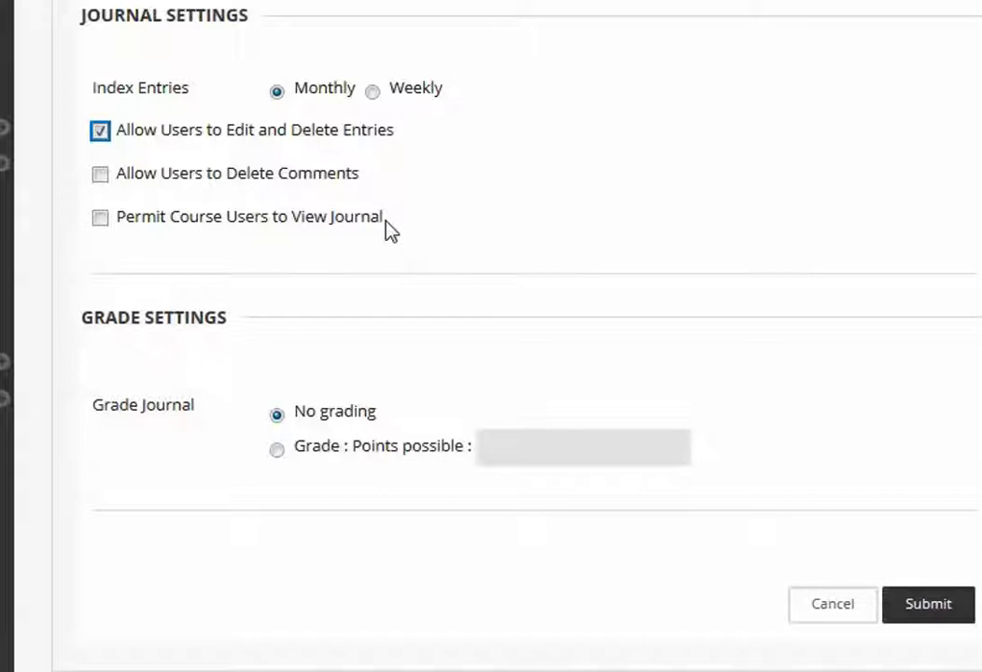
left_click(276, 450)
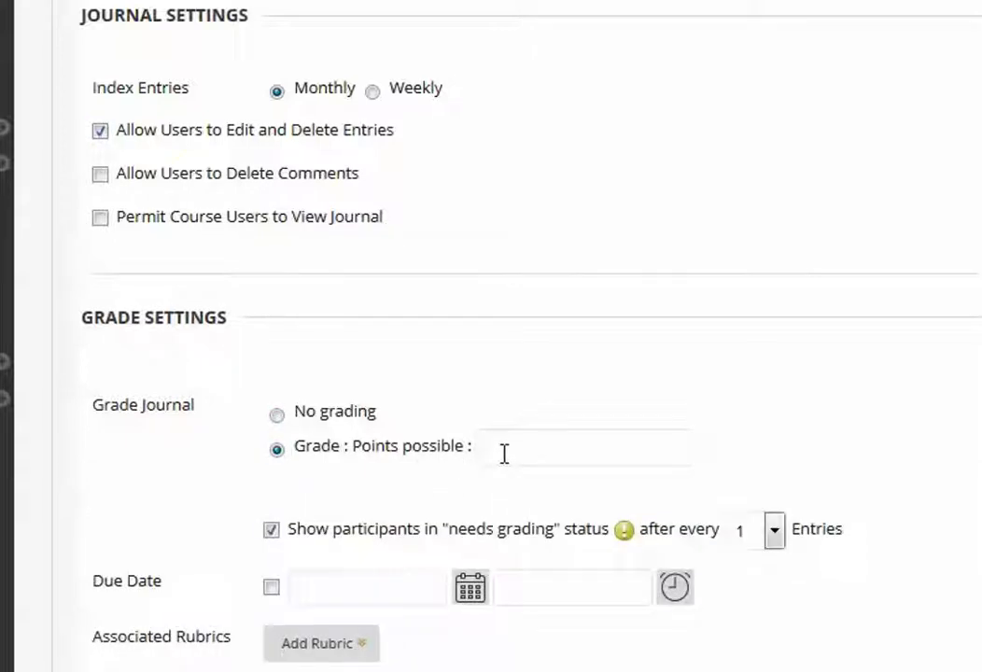
type("25")
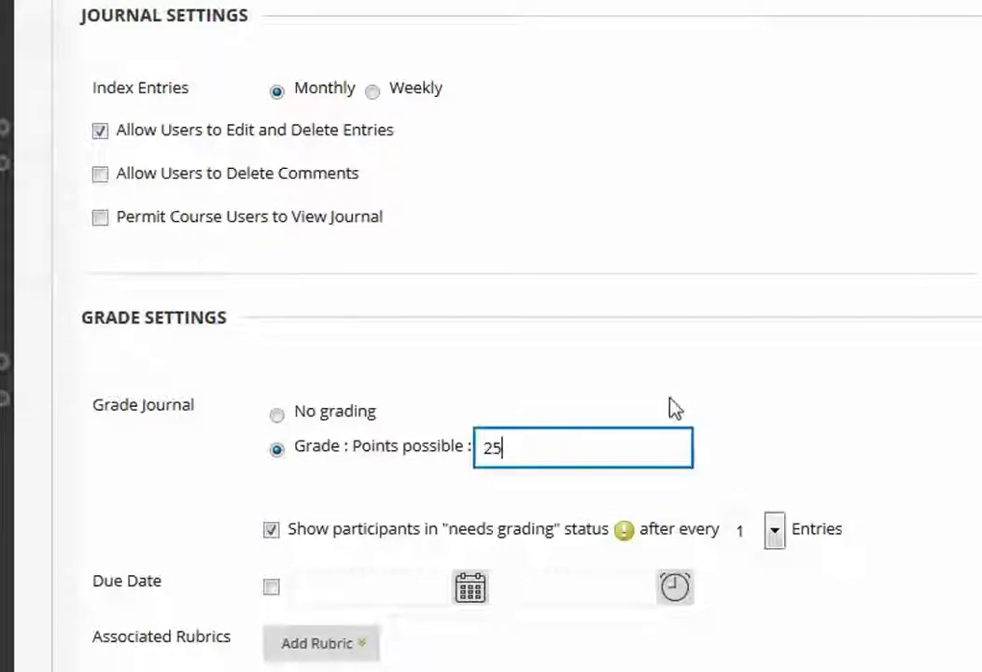
scroll(692, 410, "down", 5)
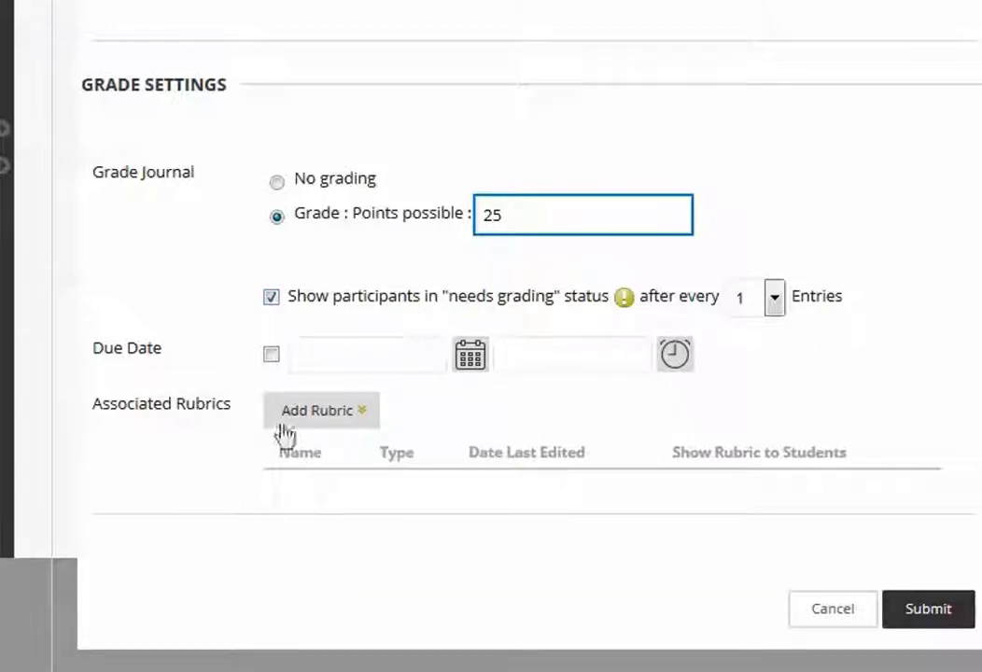
left_click(932, 618)
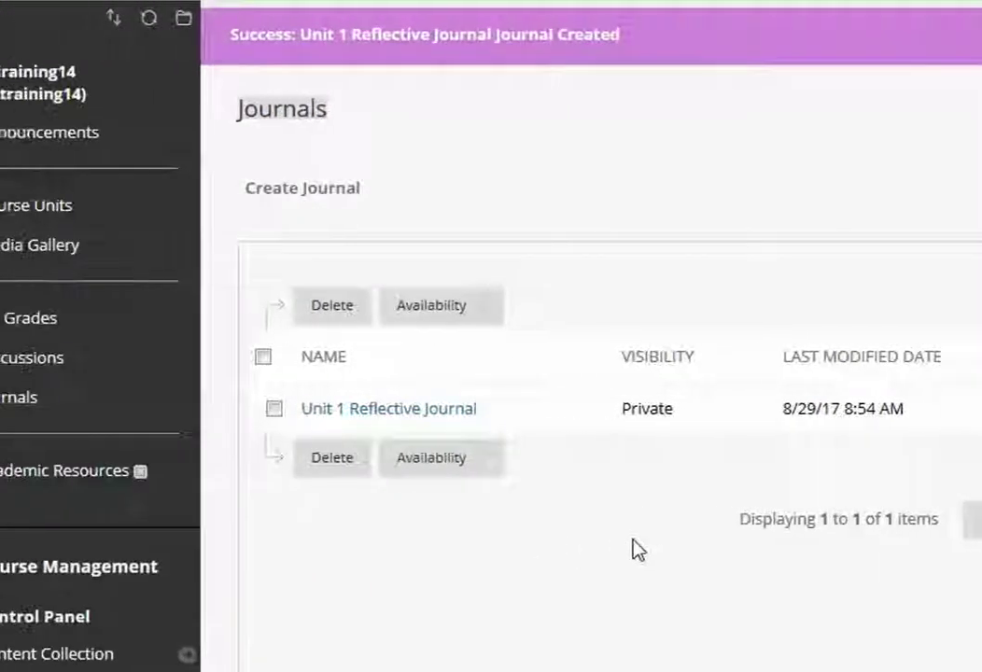
Open the course's Journals list to check the Unit 1 Reflective Journal.
left_click(81, 409)
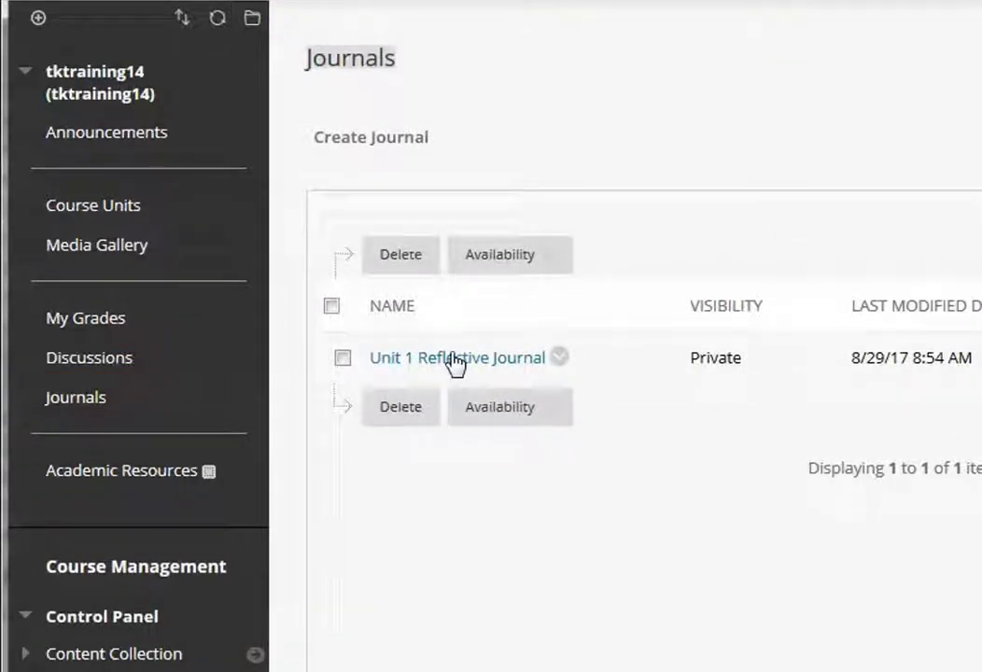
left_click(481, 406)
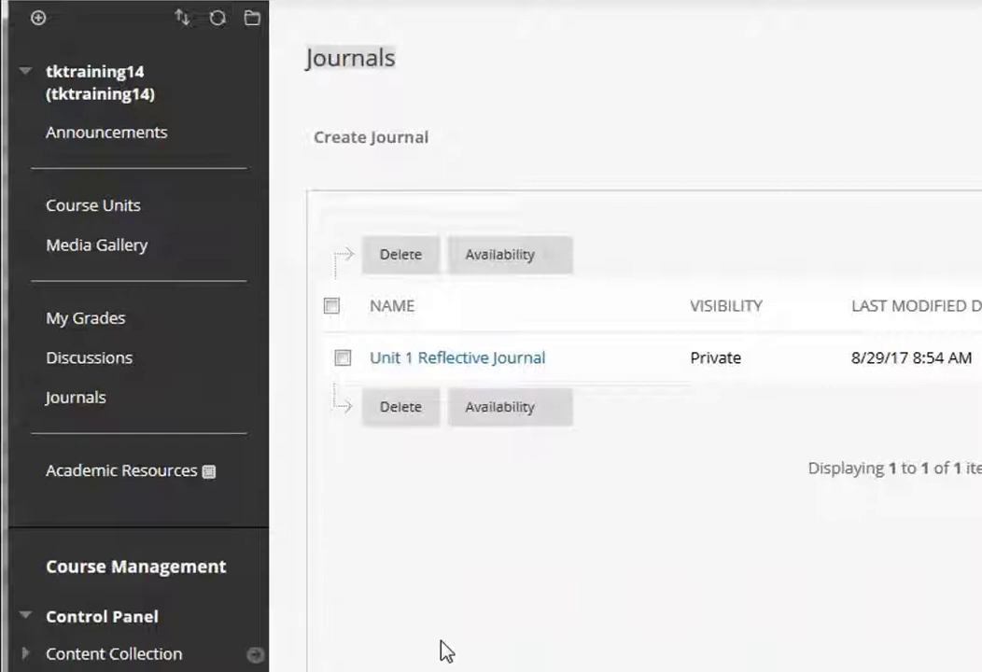
Open Unit 1 in Course Units and add a journal link titled "Post to this week's Reflective Journal".
left_click(130, 222)
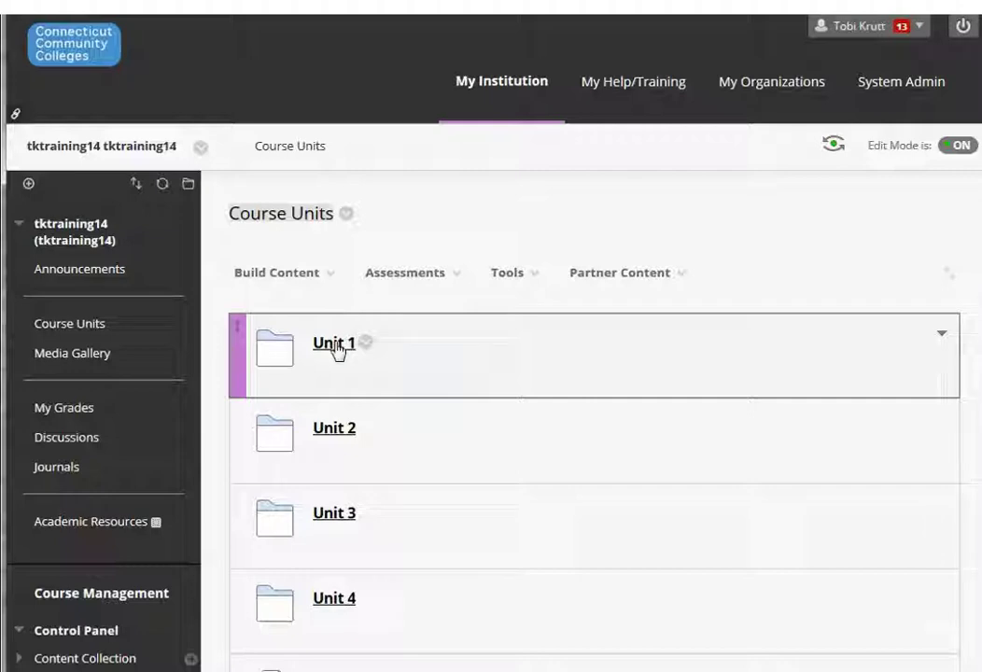
left_click(334, 346)
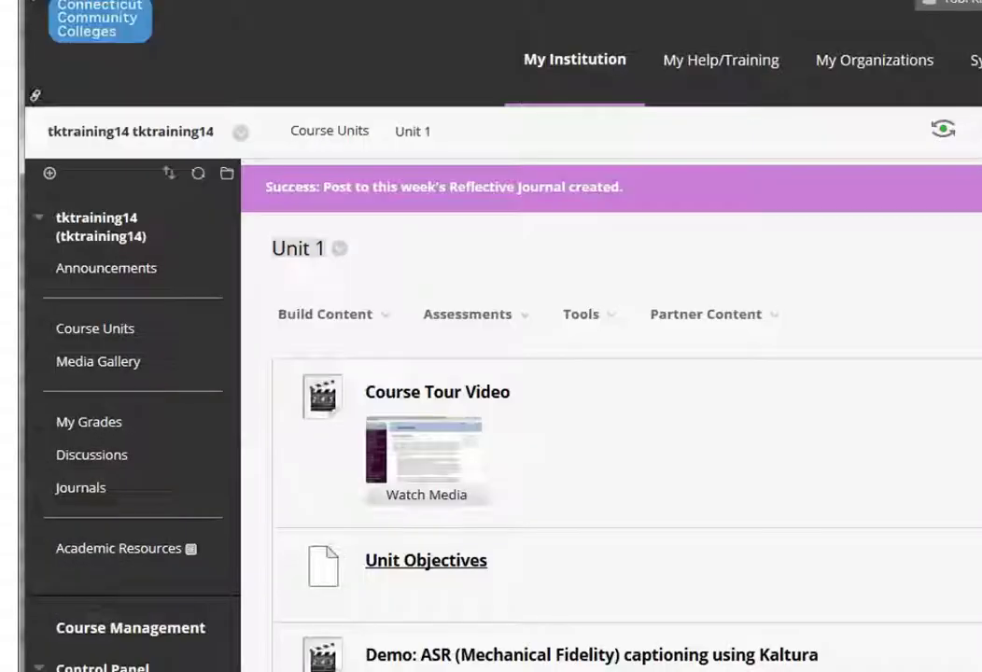
scroll(607, 373, "down", 10)
scroll(122, 201, "up", 10)
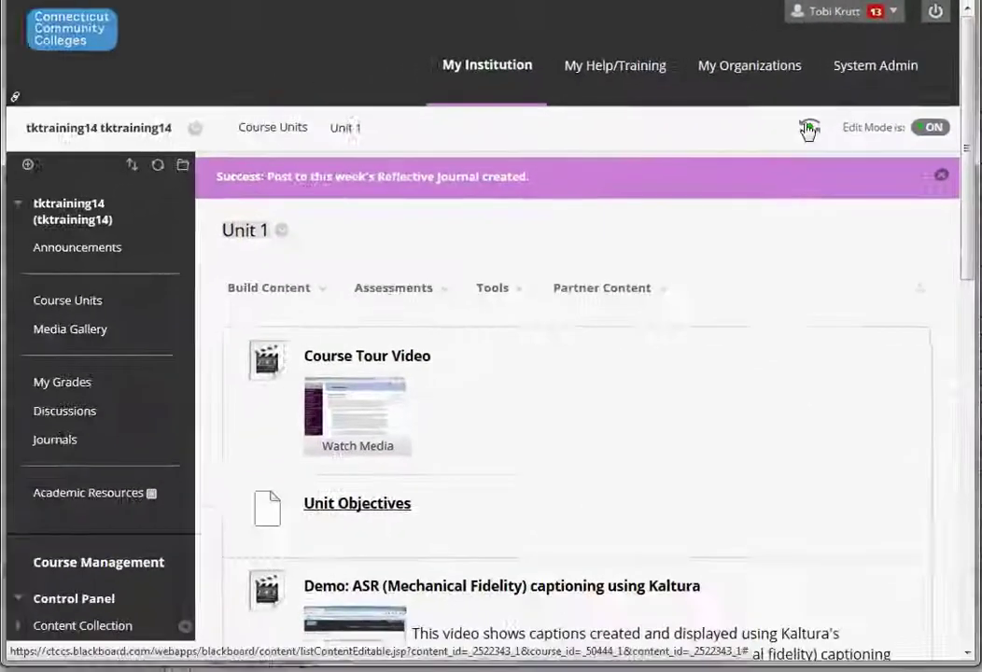
Enter student preview and open the Unit 1 Reflective Journal from the Journals page.
left_click(665, 231)
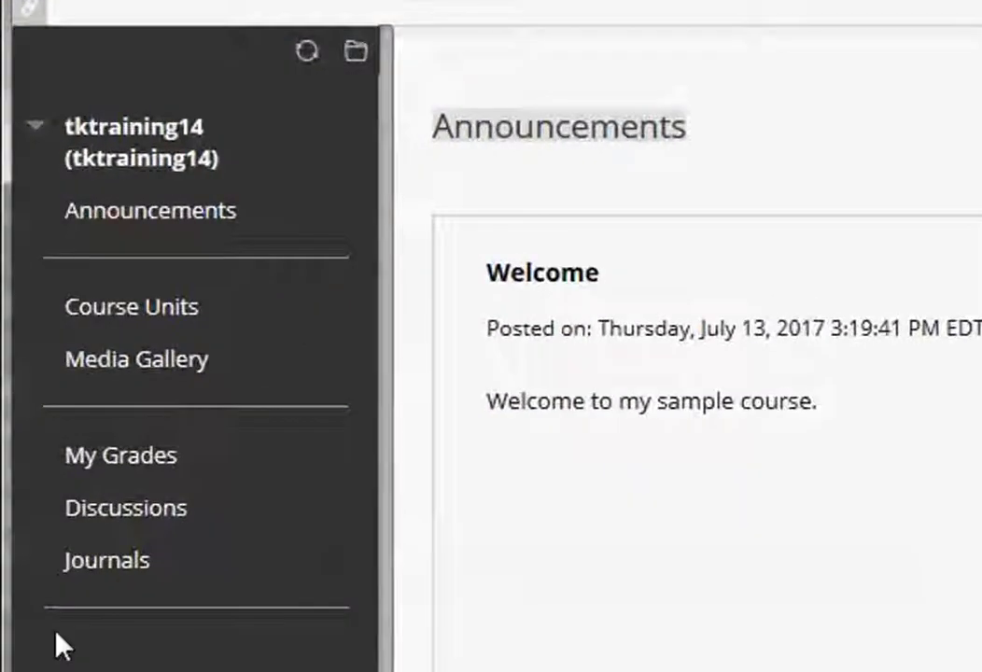
left_click(108, 563)
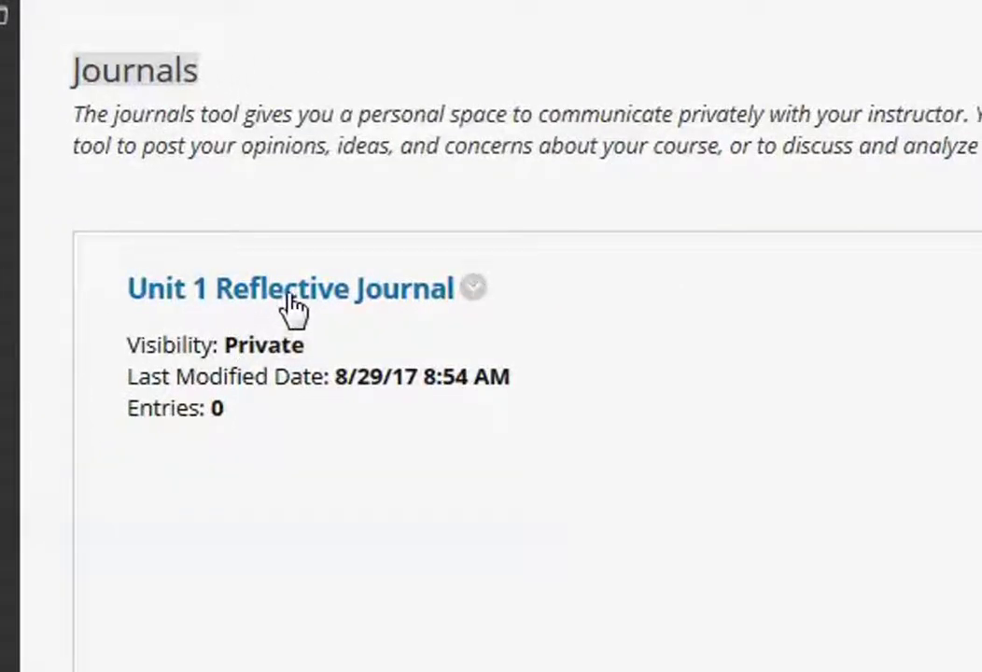
left_click(294, 304)
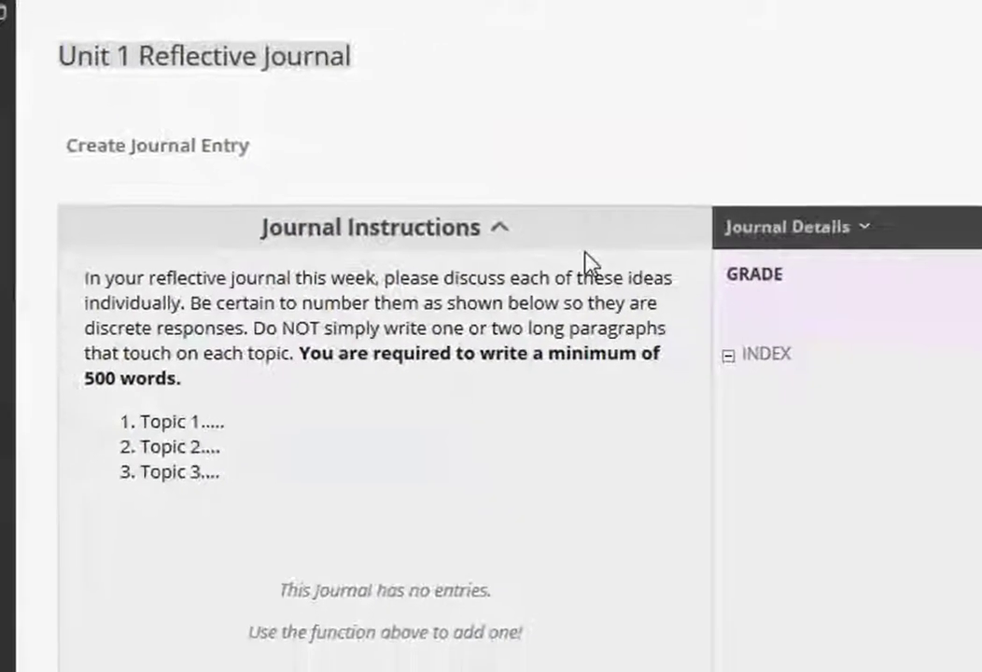
Create a journal entry titled "My journal for Unit 1" with a numbered list of responses to topics 1, 2 and 3, and post it.
scroll(457, 497, "down", 5)
scroll(457, 495, "up", 4)
scroll(459, 496, "up", 1)
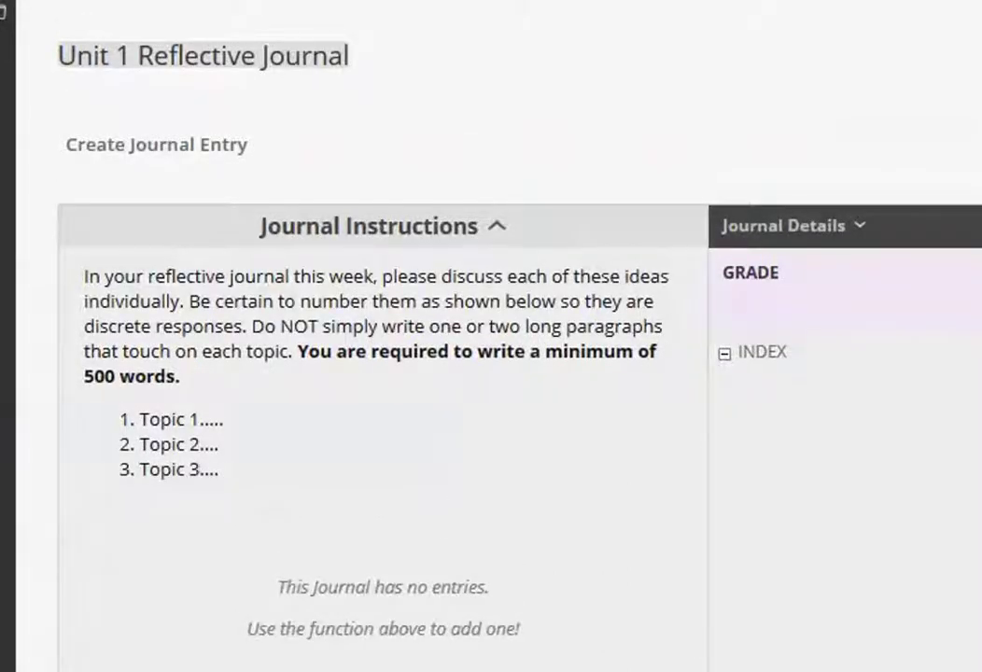
left_click(176, 163)
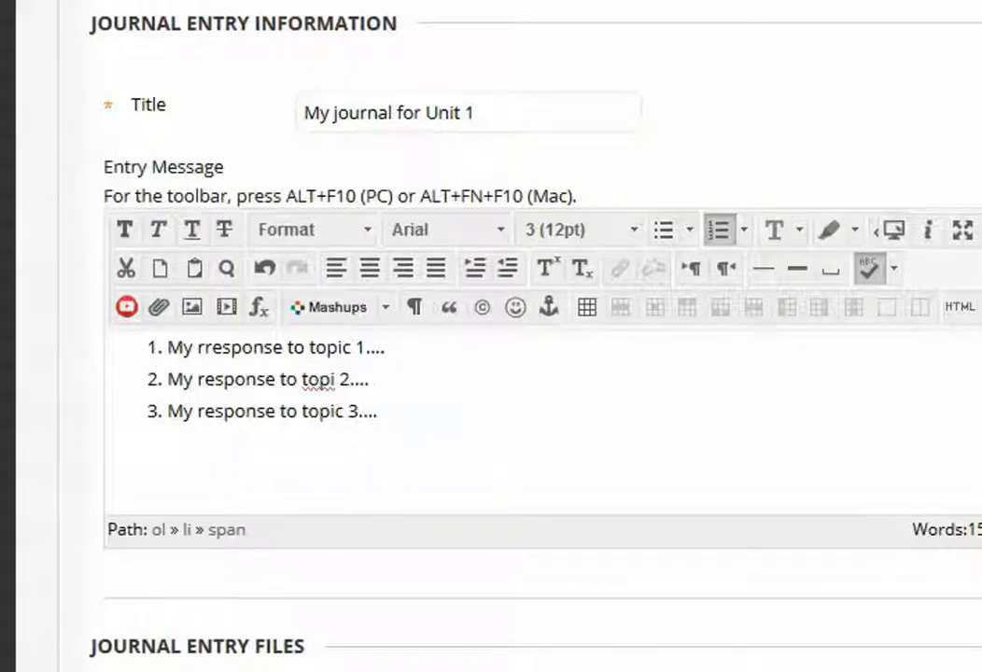
scroll(467, 373, "down", 5)
left_click_drag(849, 137, 849, 221)
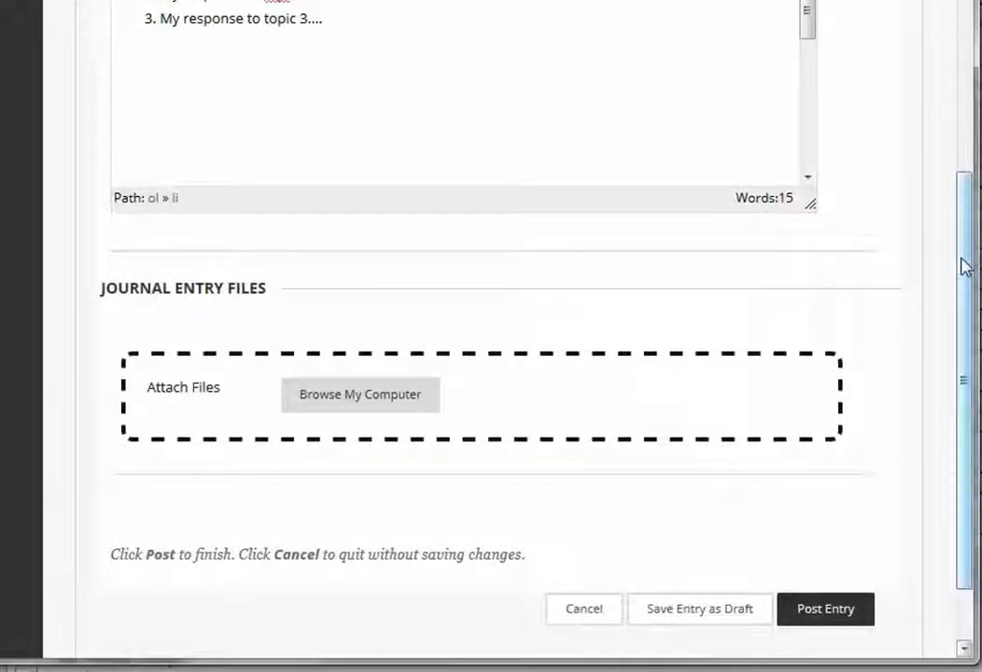
left_click_drag(959, 265, 961, 152)
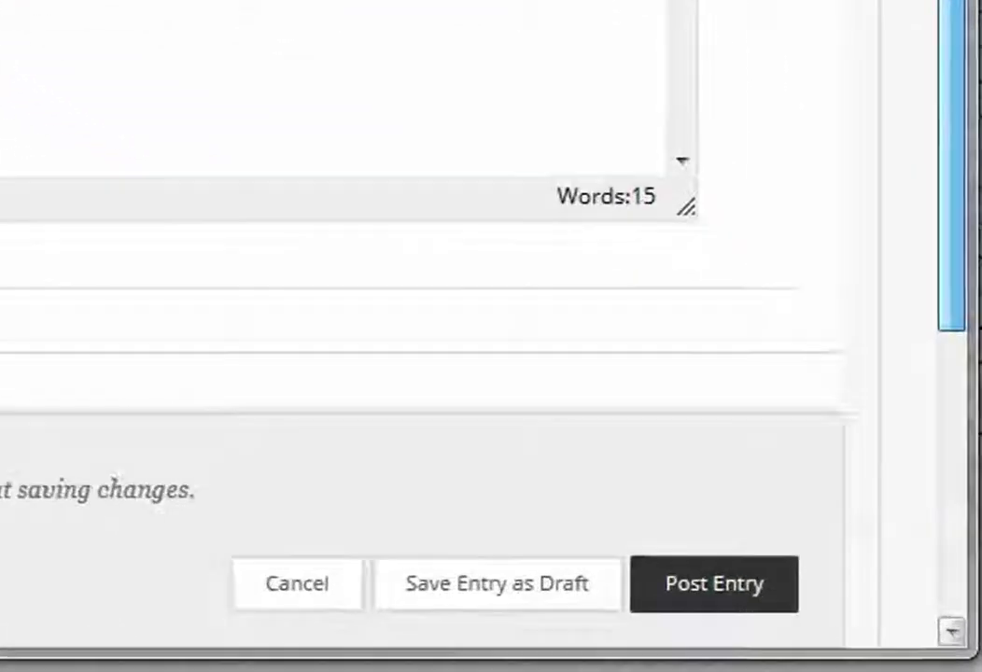
scroll(727, 545, "down", 5)
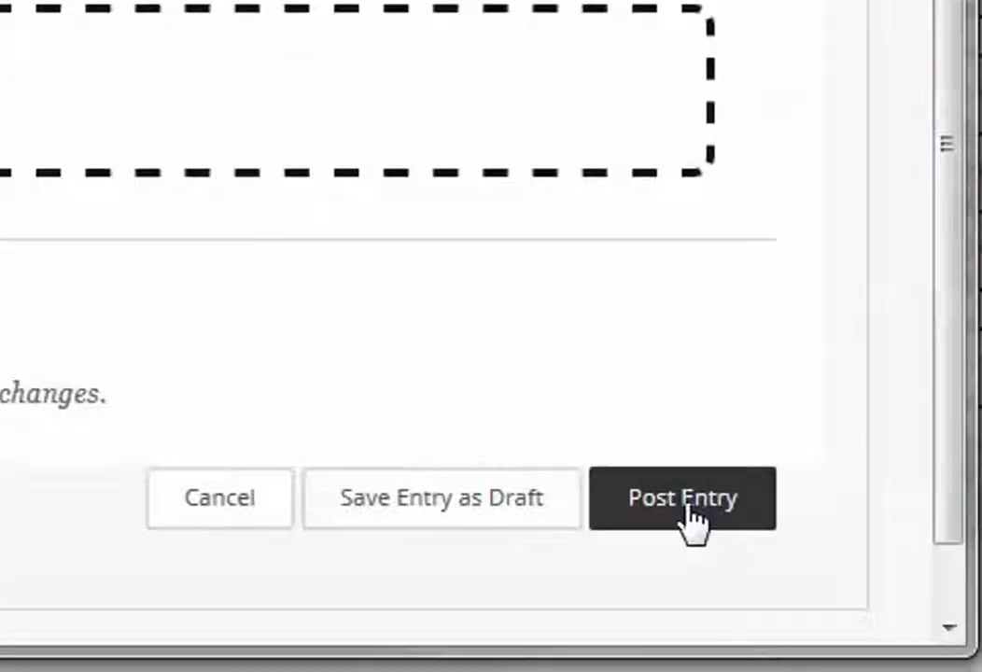
left_click(720, 541)
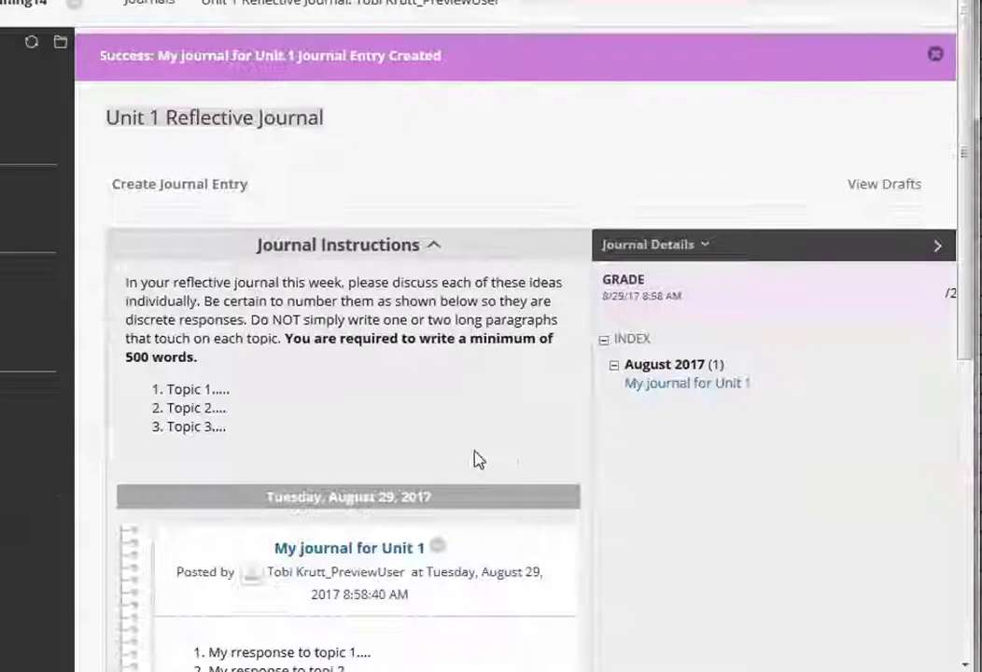
Review the posted journal entry and exit student preview, keeping the preview user and all data.
scroll(687, 176, "down", 6)
scroll(687, 175, "up", 3)
scroll(821, 403, "up", 3)
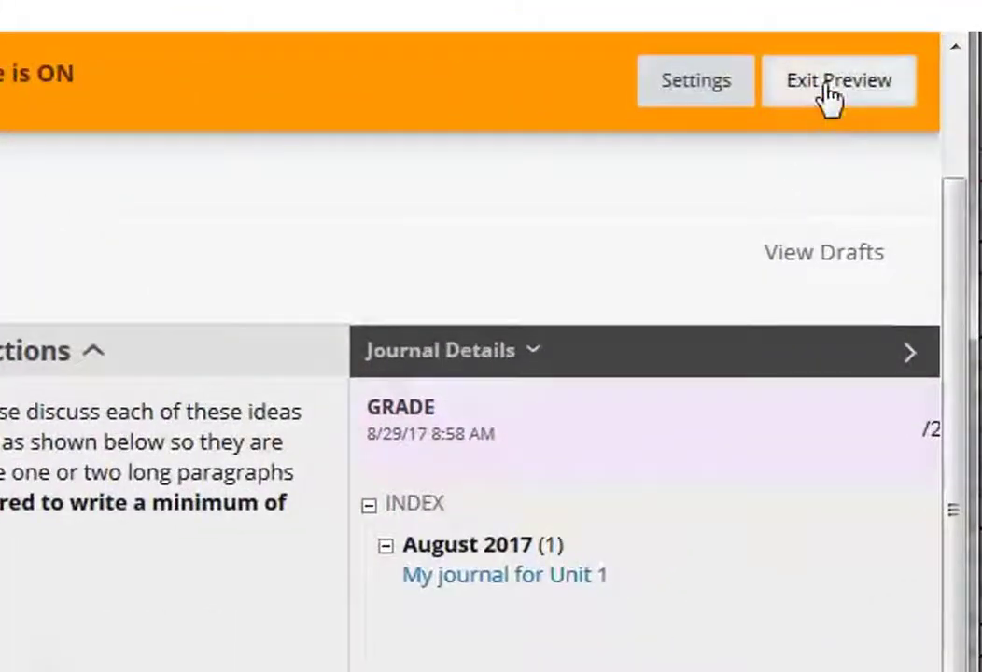
left_click(829, 93)
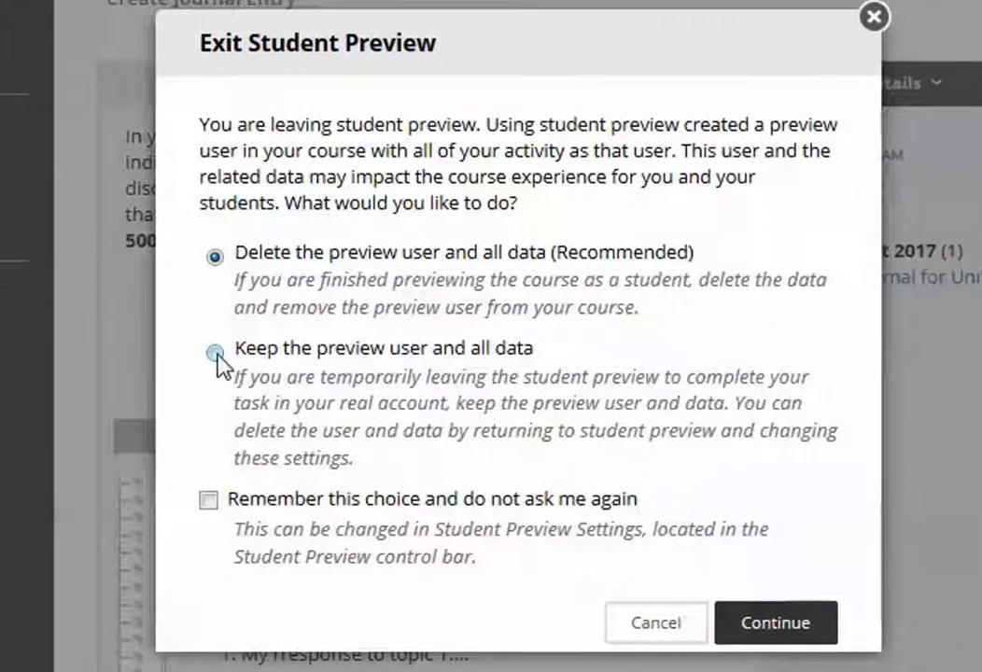
left_click(216, 353)
left_click(775, 623)
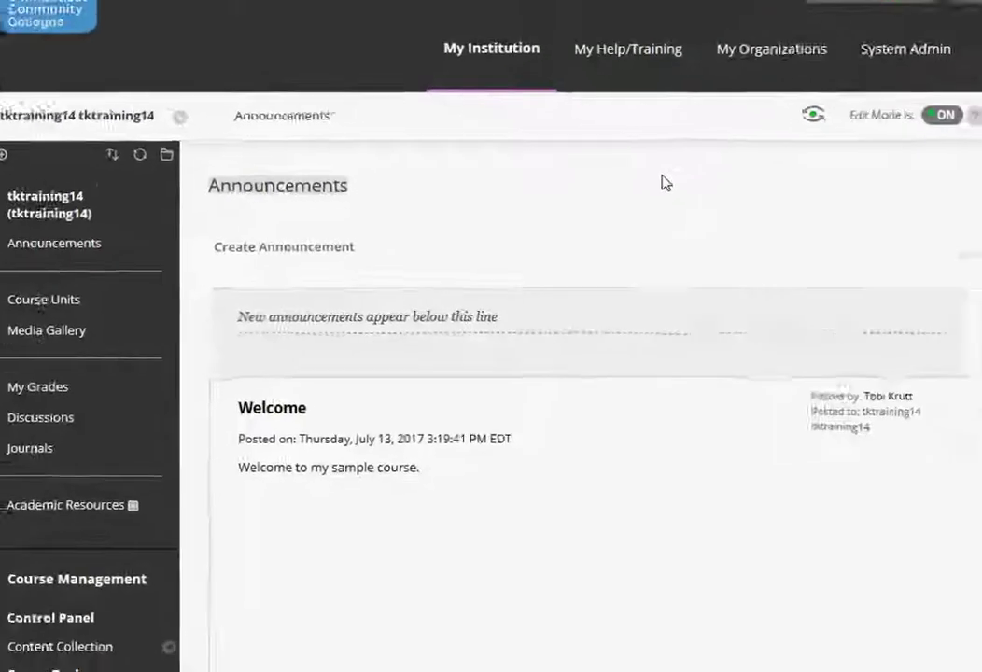
Open the Grade Center's Needs Grading list for the course.
scroll(661, 185, "down", 5)
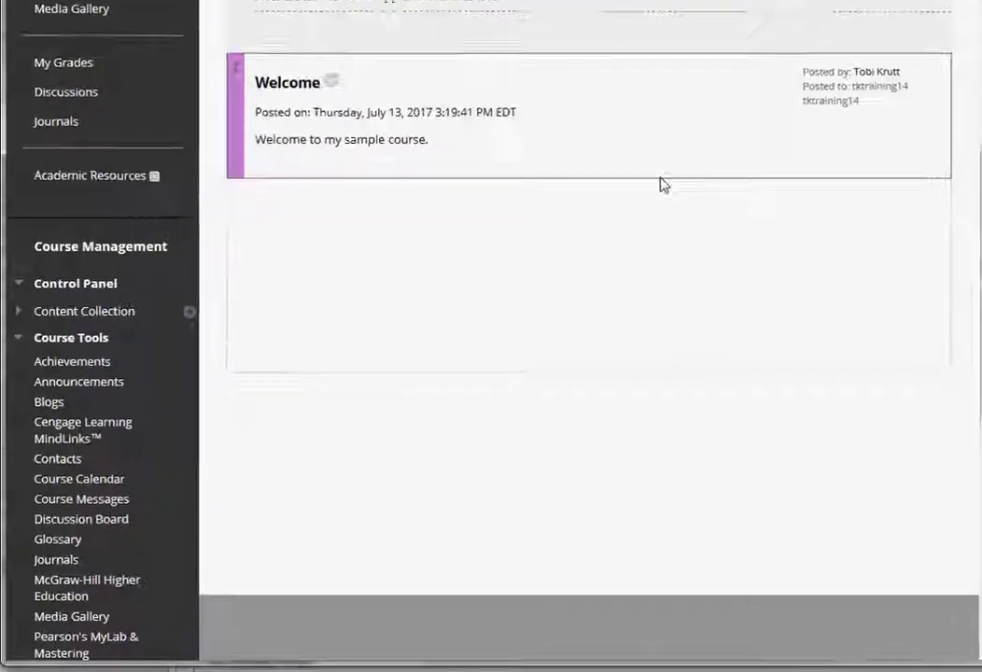
left_click(72, 332)
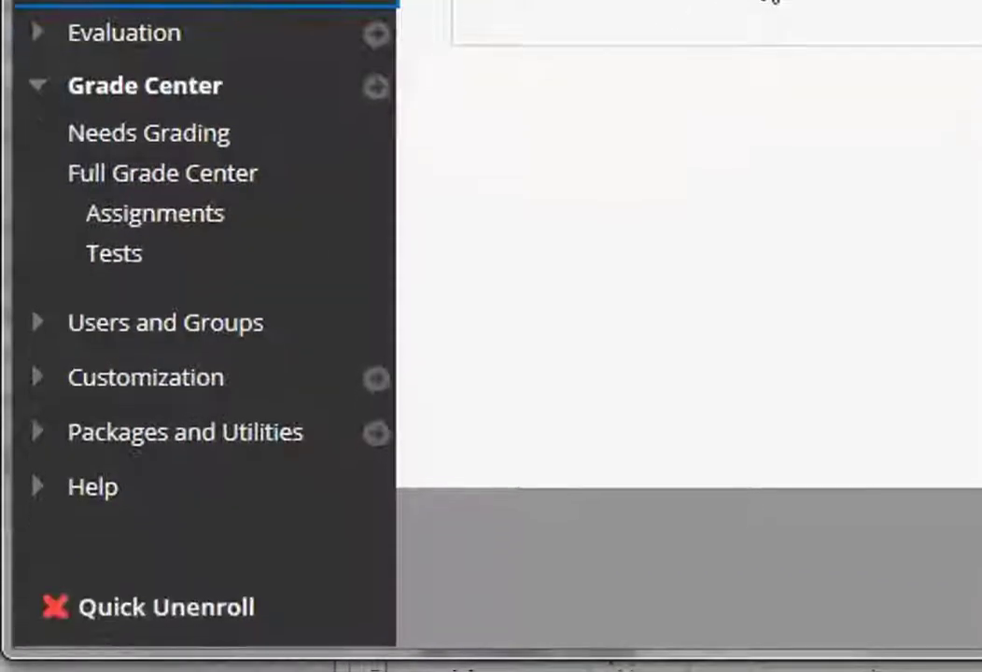
left_click(161, 149)
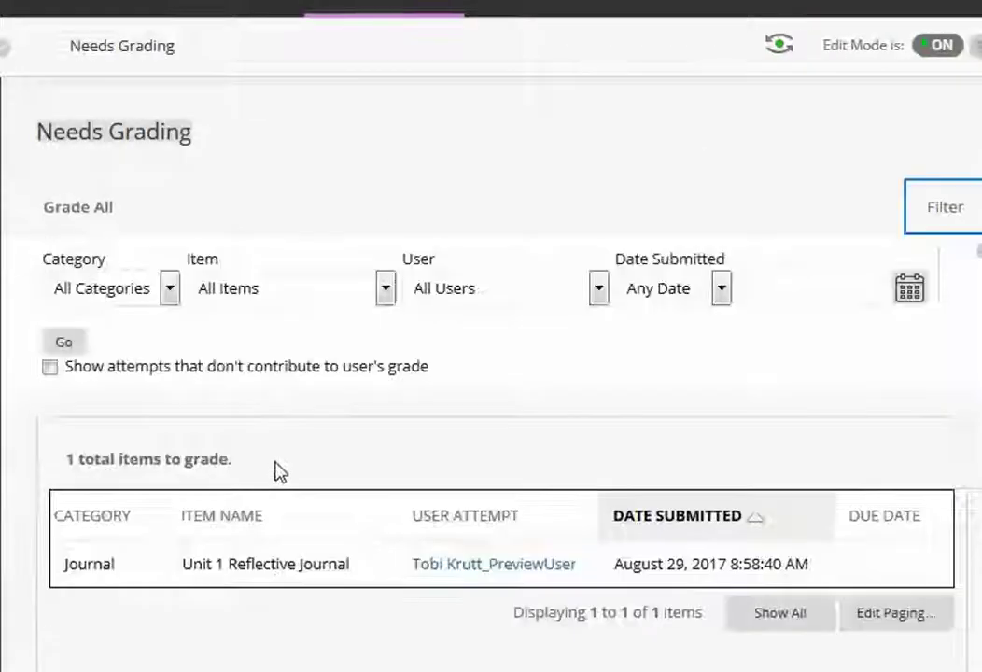
Grade the preview user's Unit 1 Reflective Journal 22 out of 25 with feedback "Excellent job, but be sure to use your spellcheck!" and submit it.
left_click(523, 566)
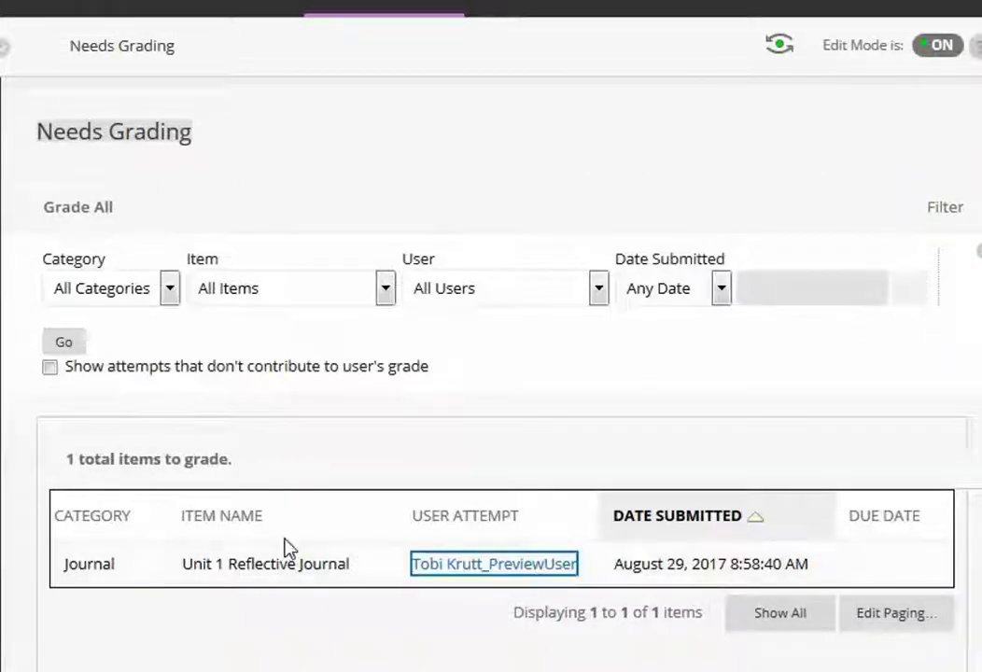
left_click(519, 577)
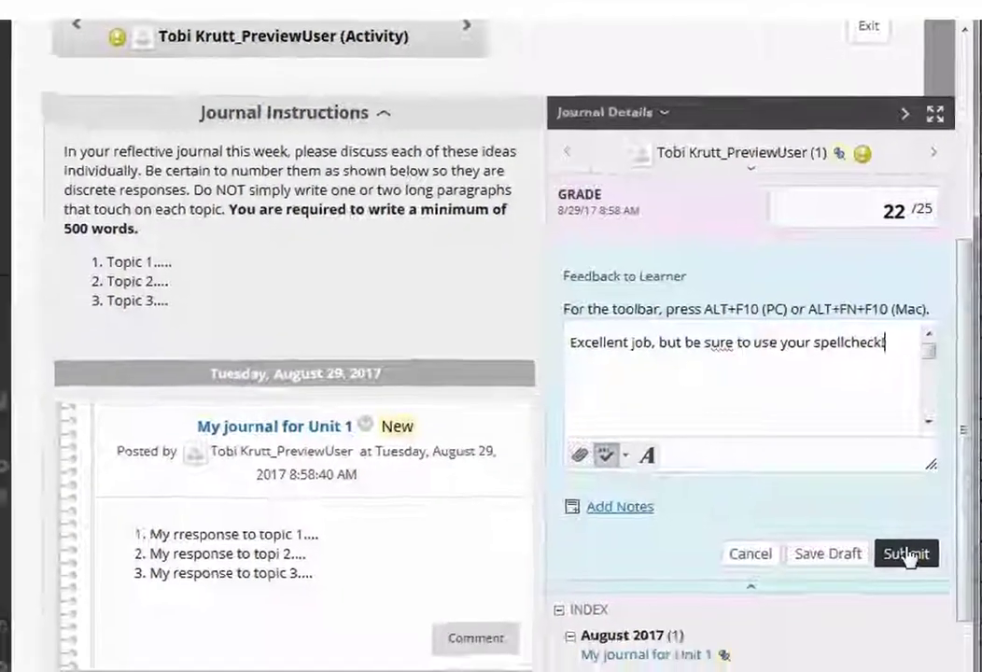
left_click(899, 607)
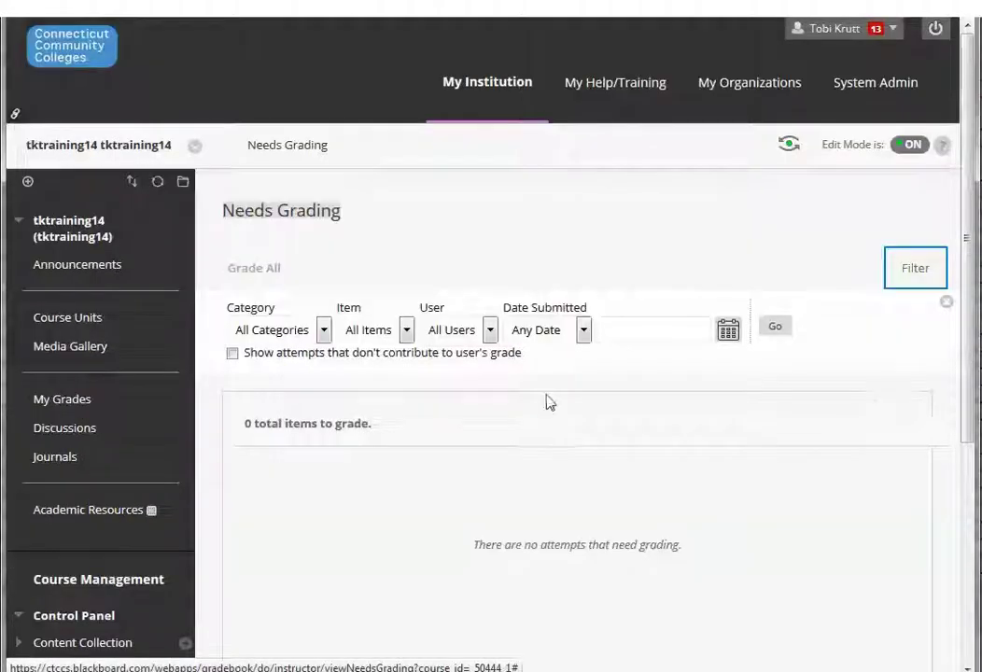
Open the Full Grade Center and check the preview user's grade in the Unit 1 Reflective Journal column.
scroll(477, 453, "down", 3)
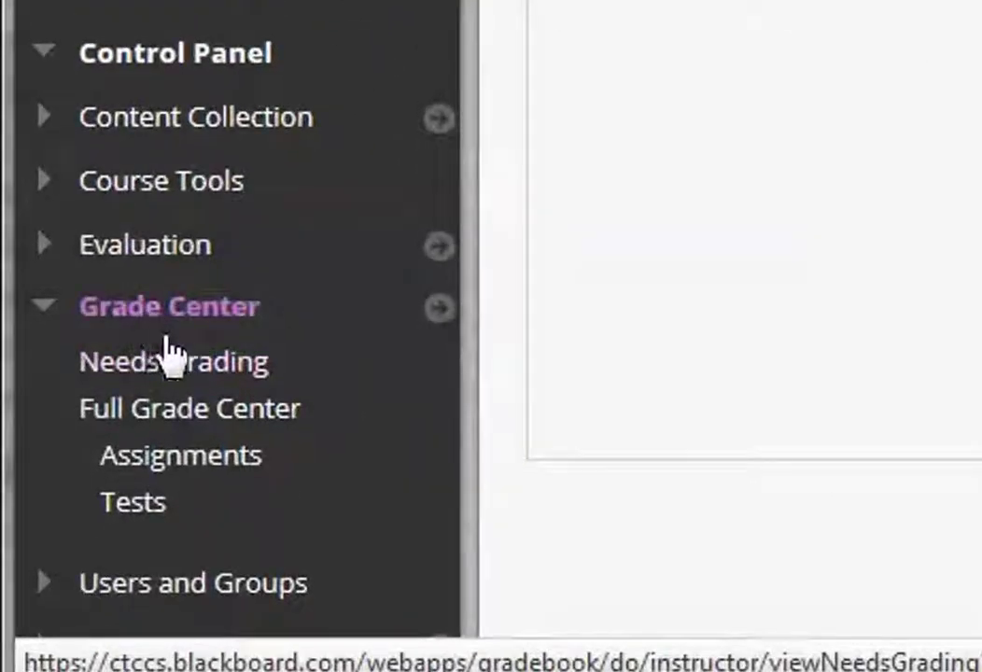
left_click(144, 459)
left_click(187, 333)
left_click(180, 411)
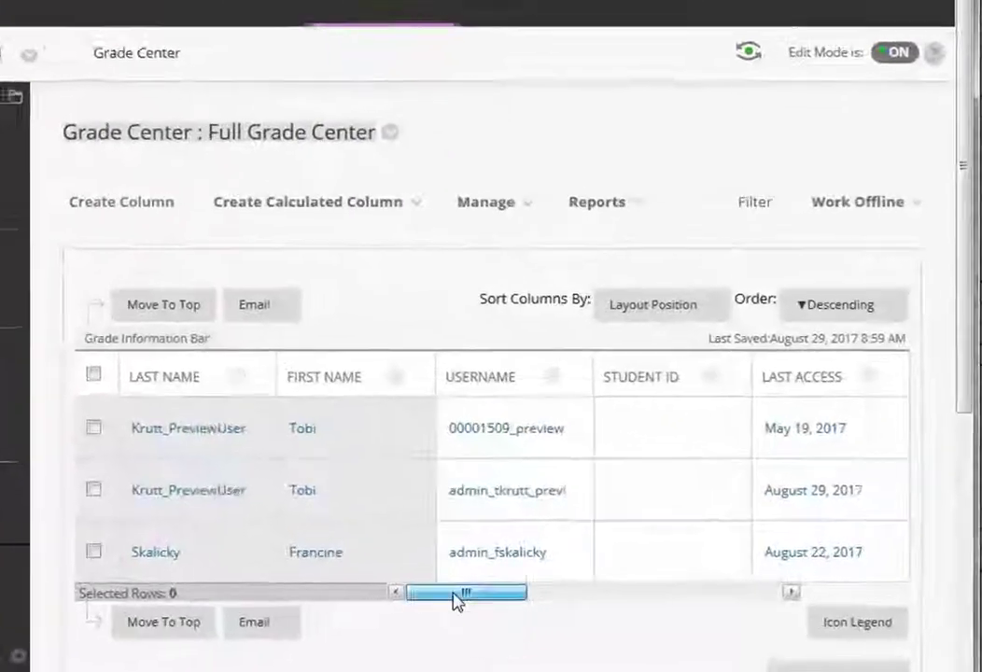
left_click_drag(455, 593, 854, 588)
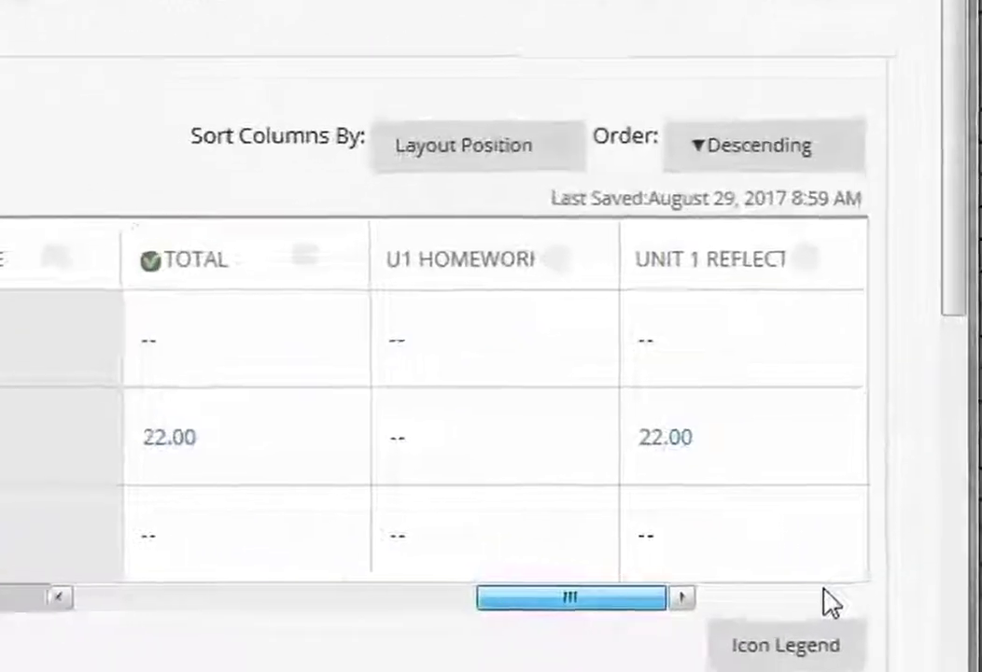
mouse_move(690, 226)
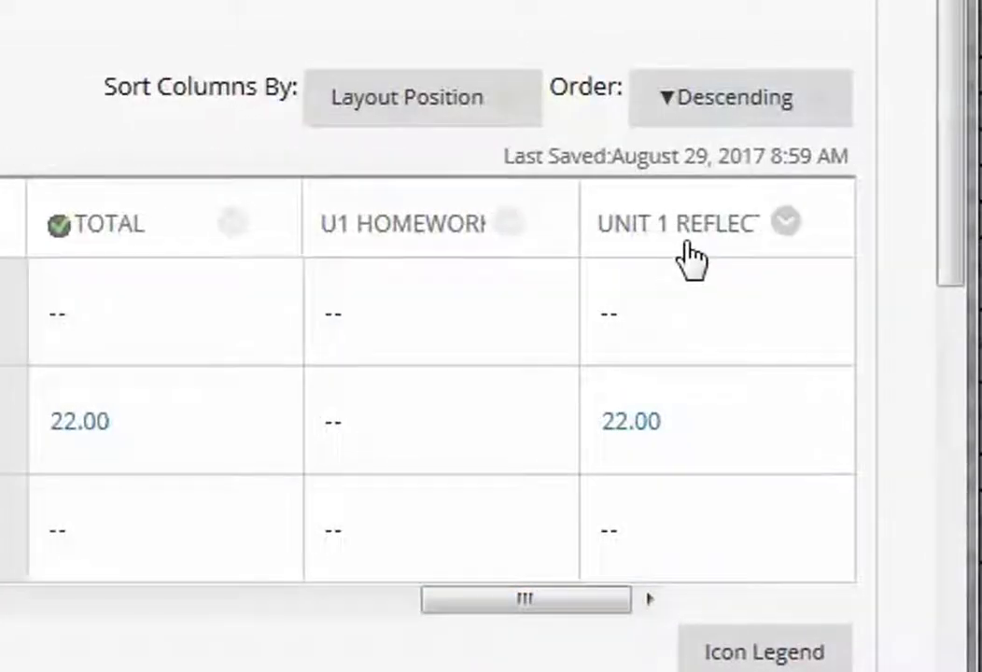